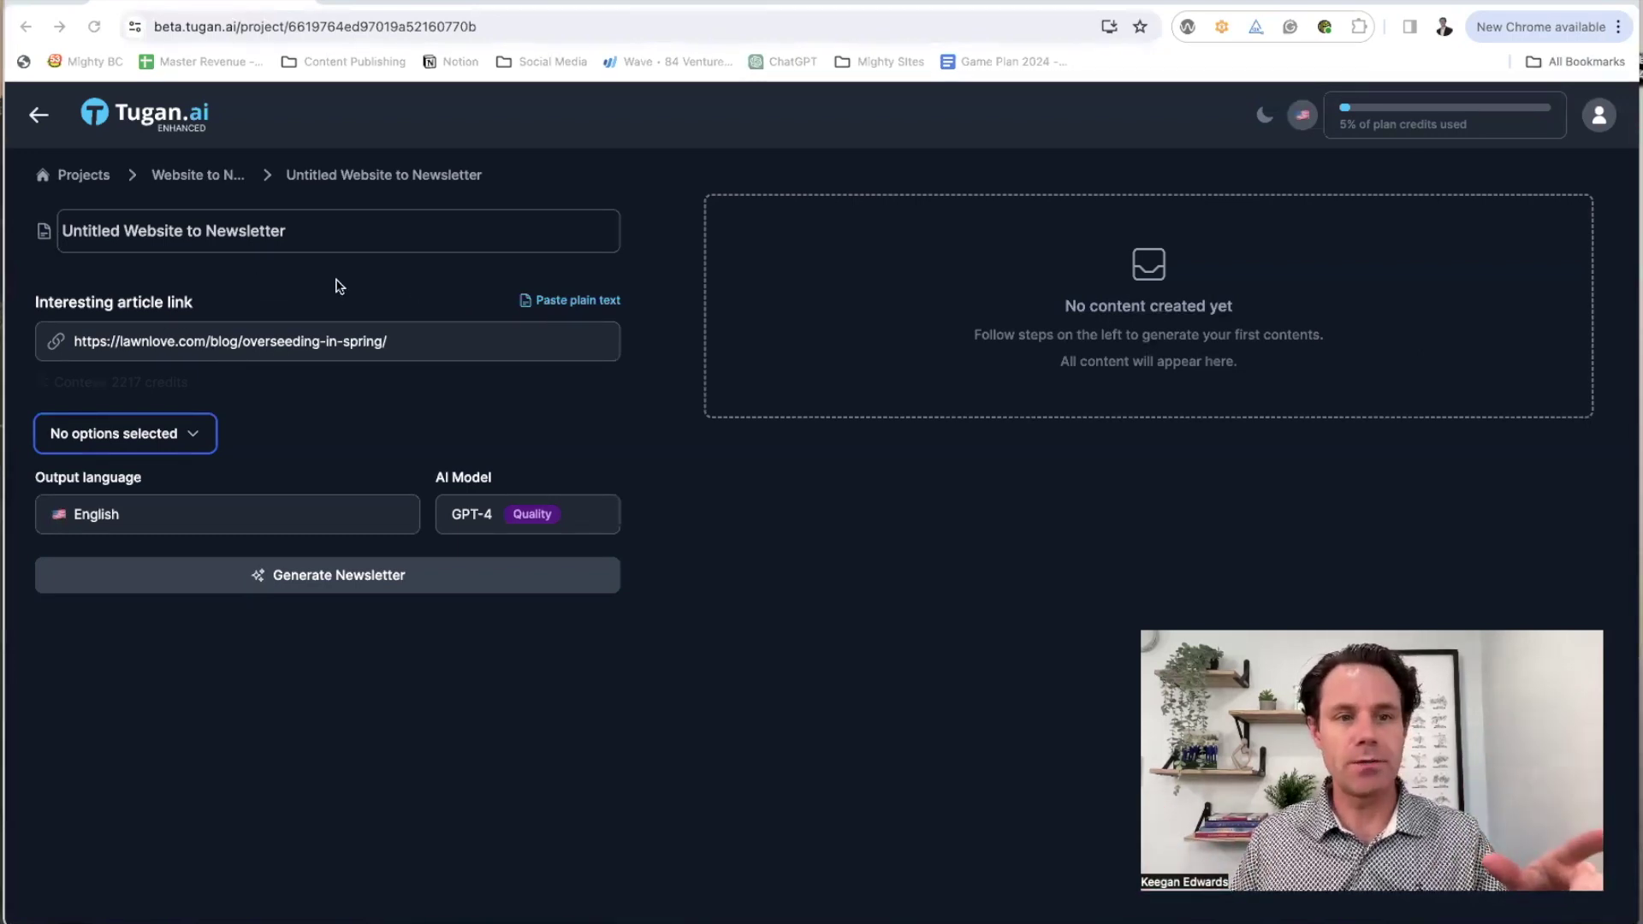
Switch to the Lawn Love 'Overseeding in Spring' article tab to review it
click(413, 3)
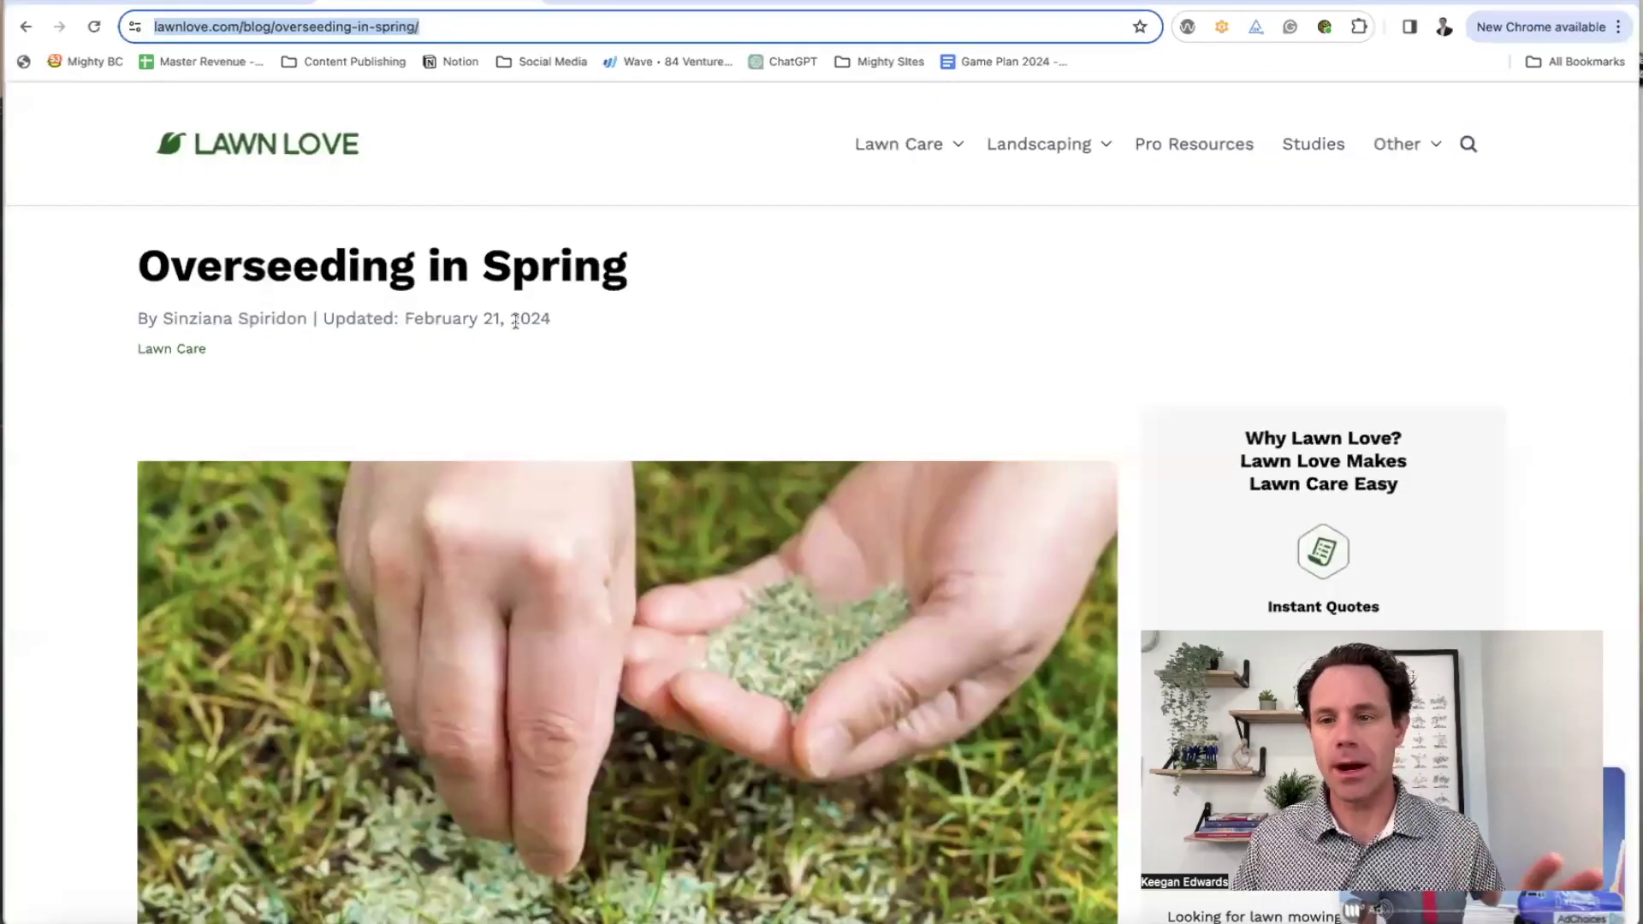
scroll(514, 321, down, 3)
scroll(517, 329, up, 2)
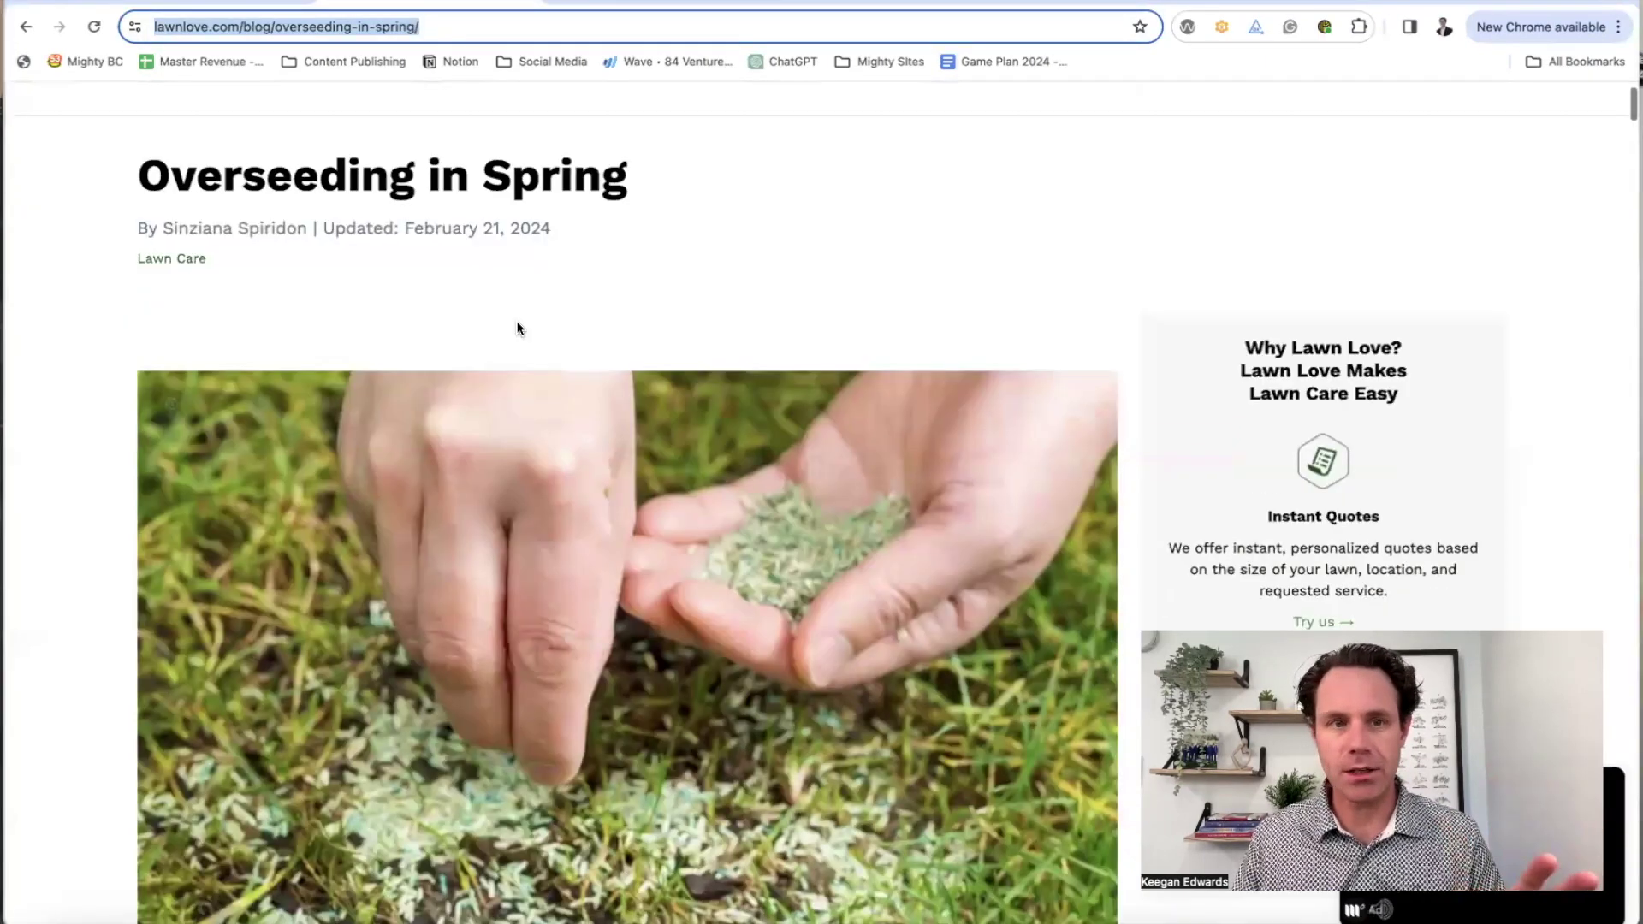
scroll(518, 330, down, 1)
scroll(518, 329, up, 1)
scroll(451, 308, up, 2)
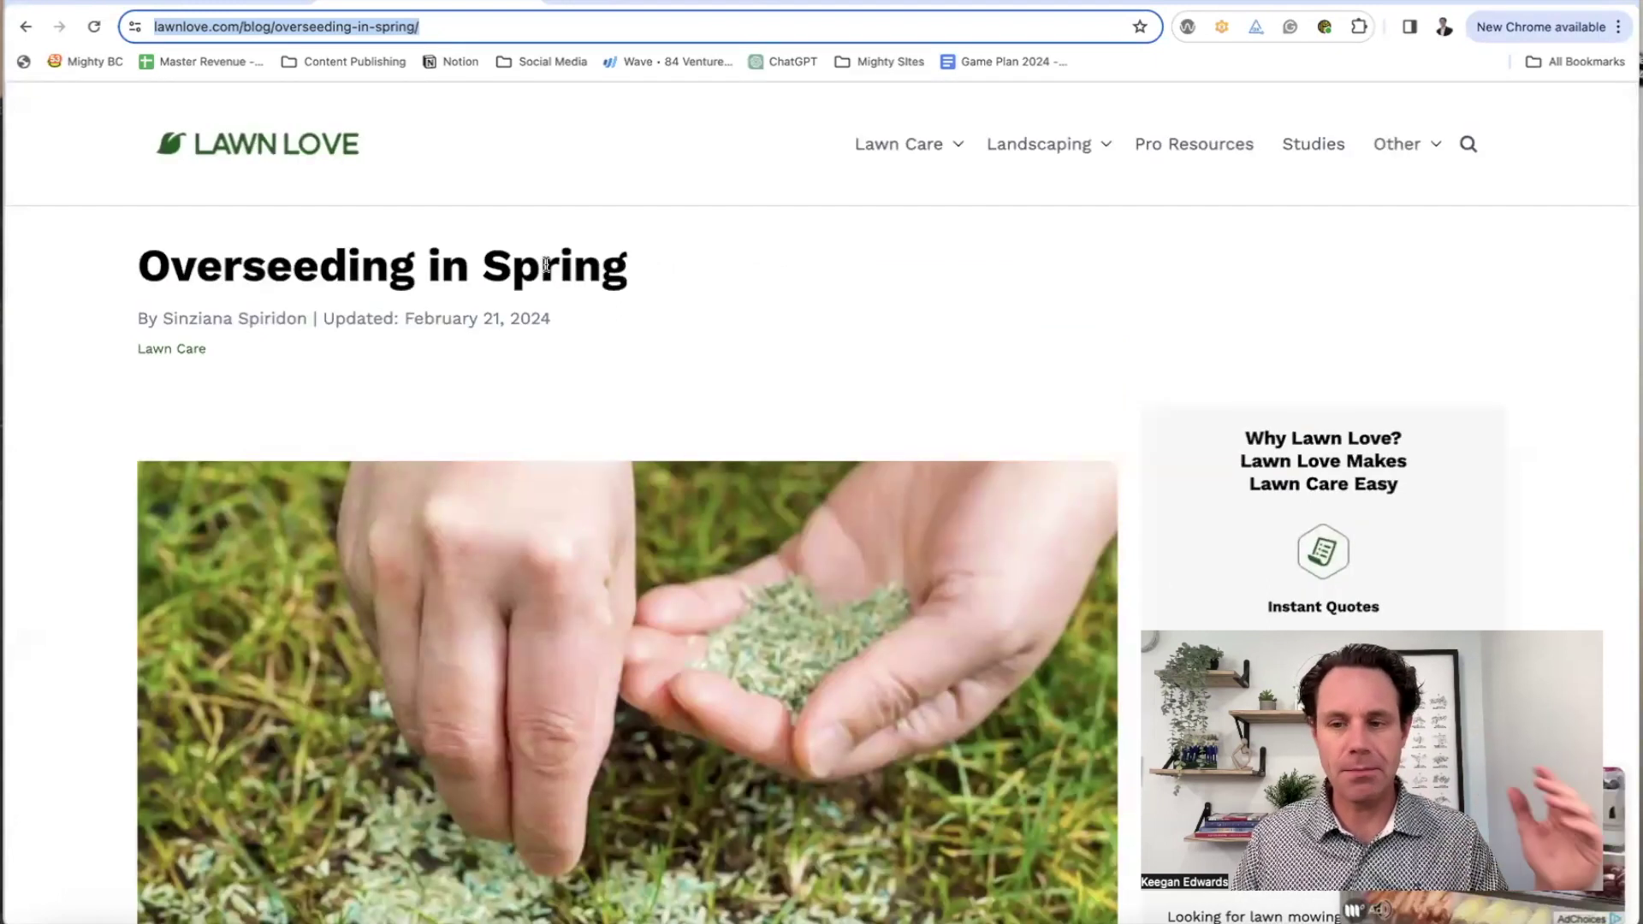
scroll(408, 246, down, 1)
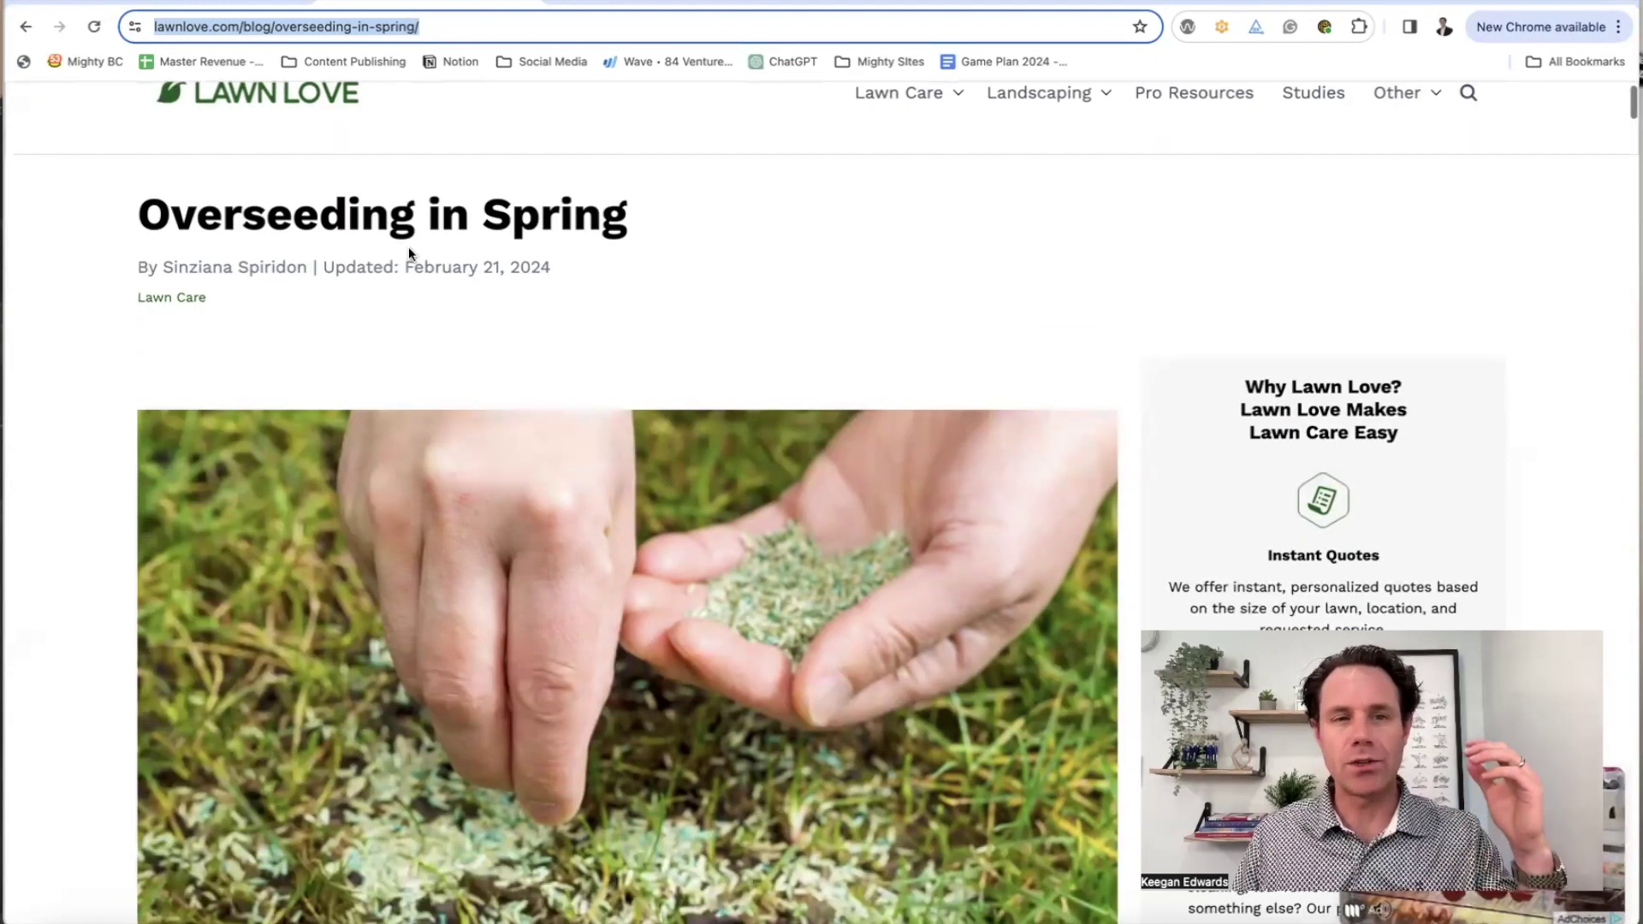
scroll(408, 246, down, 1)
scroll(408, 247, down, 3)
scroll(410, 247, up, 3)
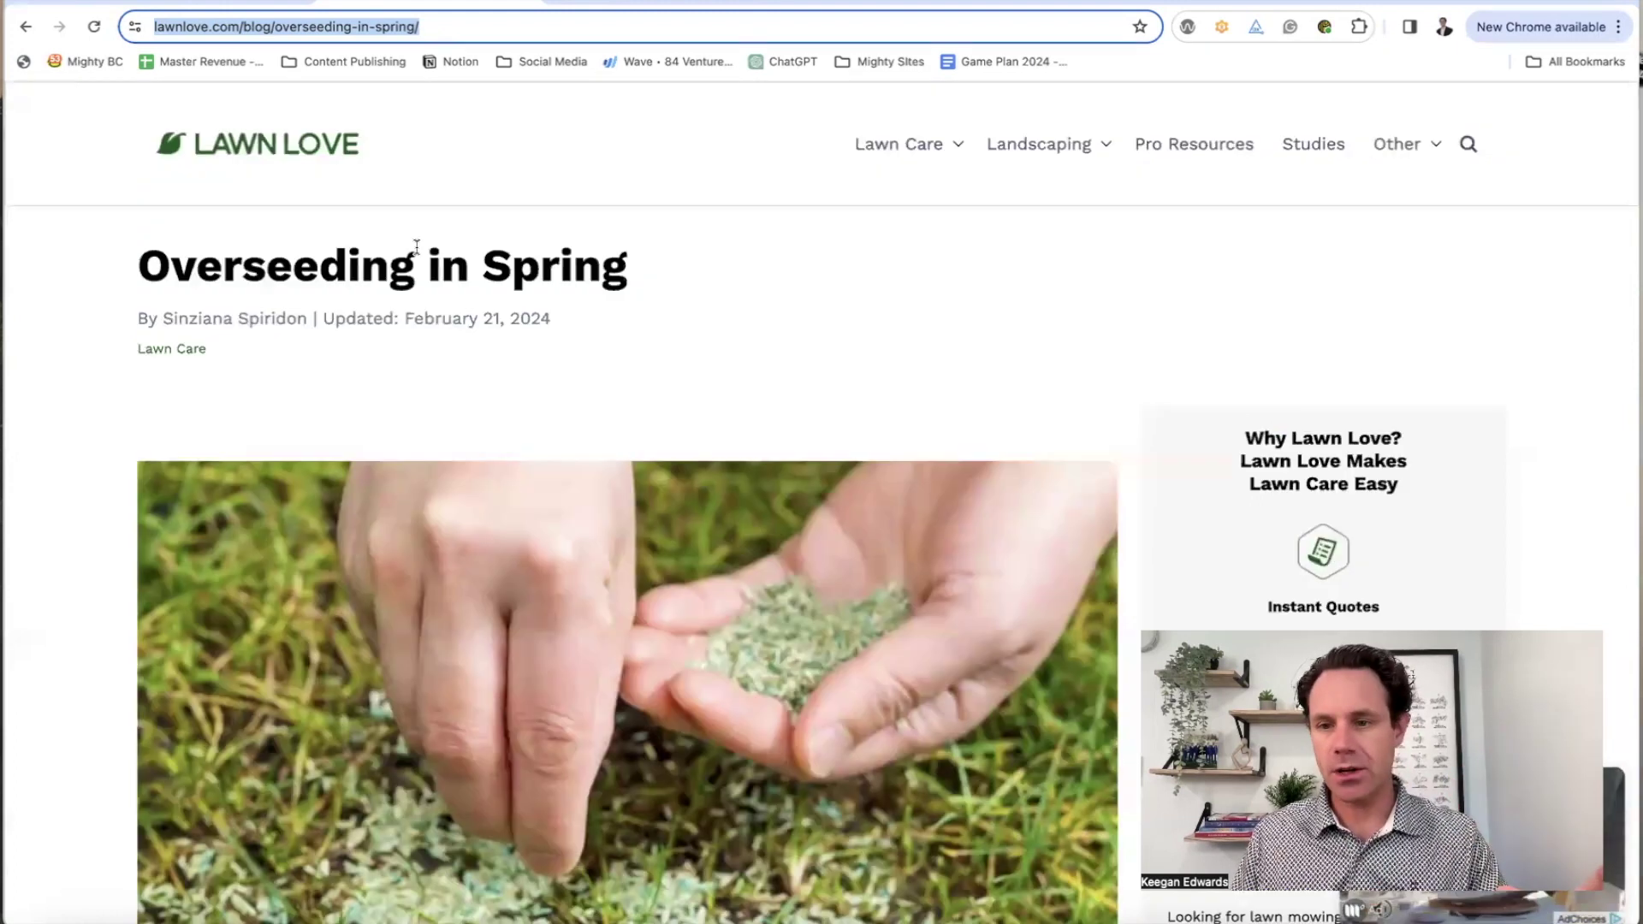
scroll(411, 249, down, 1)
scroll(417, 253, down, 2)
scroll(425, 255, down, 6)
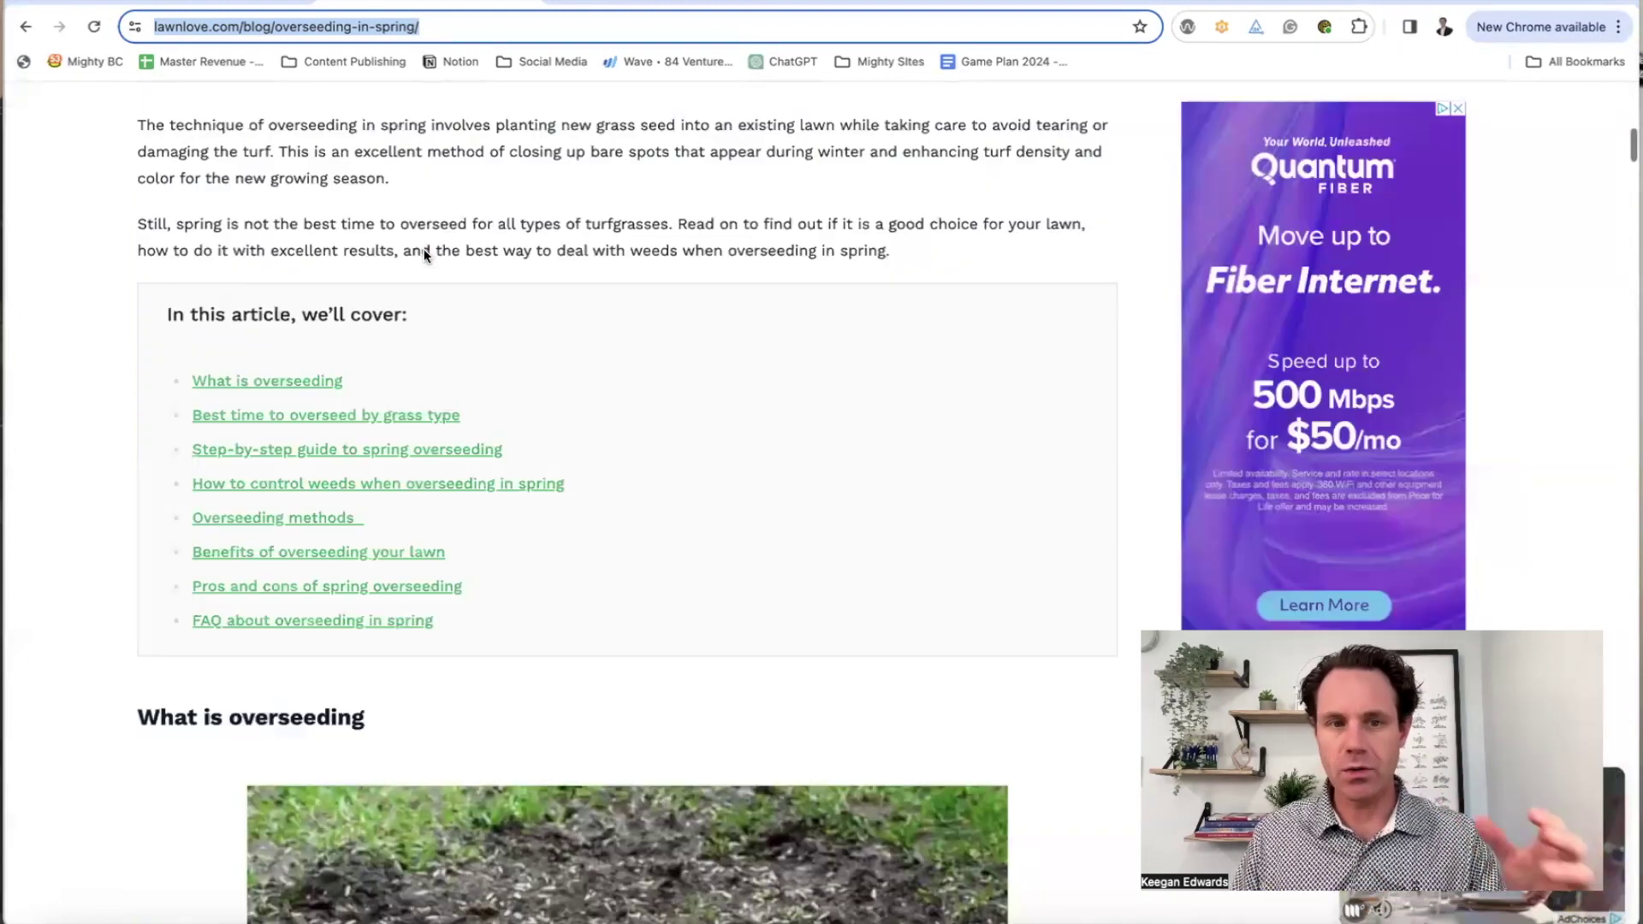
scroll(426, 250, down, 2)
scroll(426, 253, down, 4)
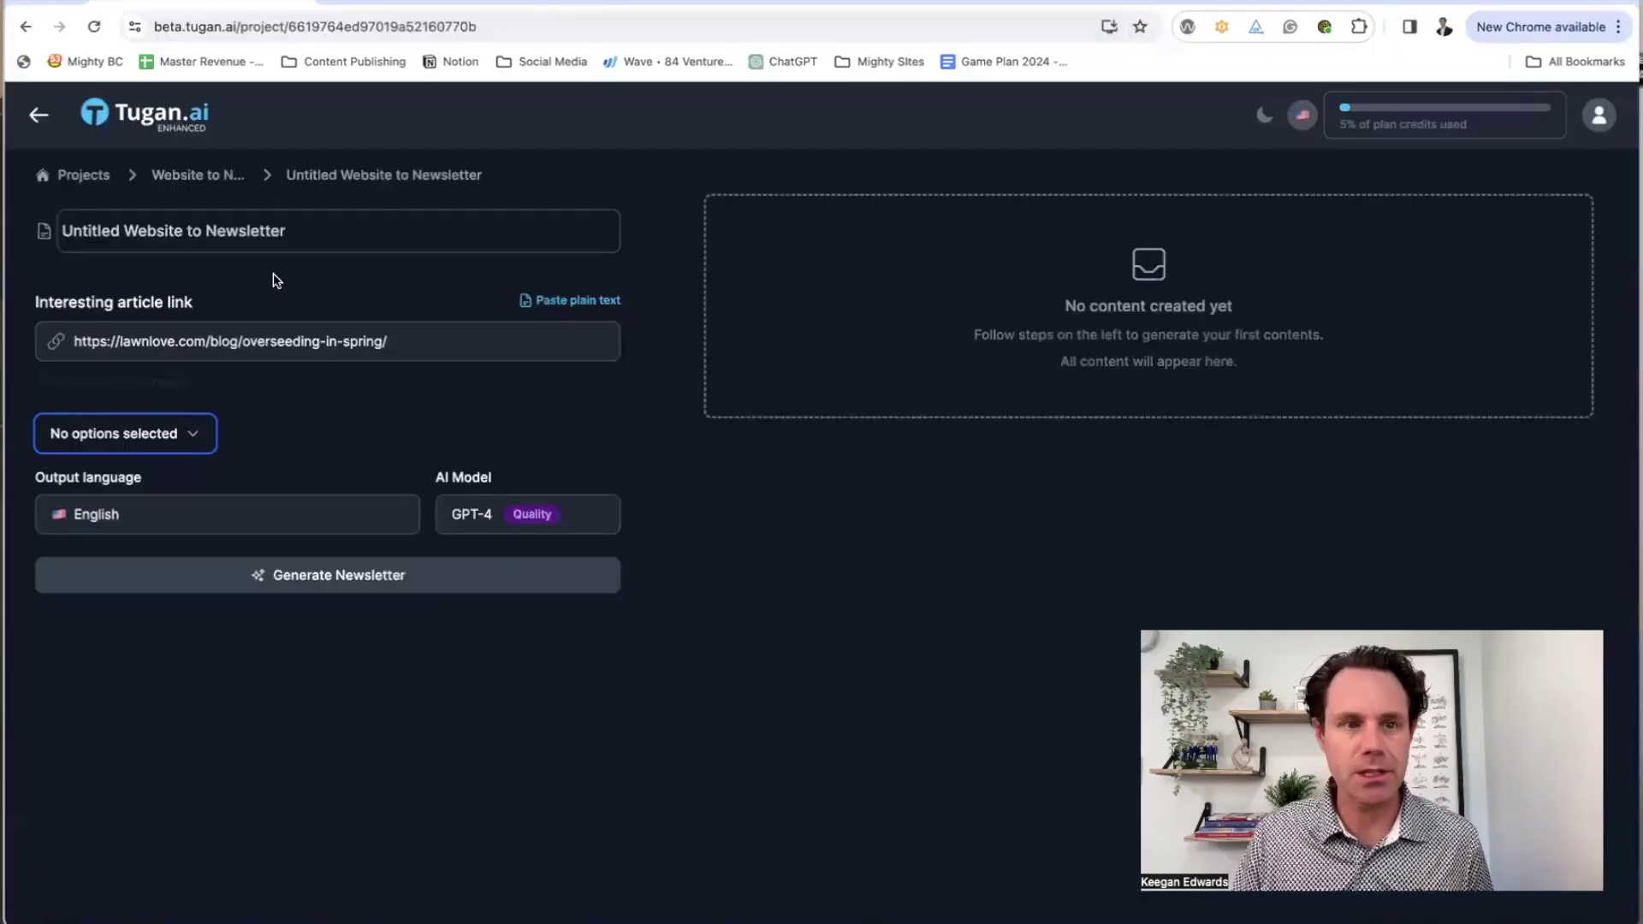
Choose the Punchy Human (Short) writing style and generate the newsletter from the article
click(129, 434)
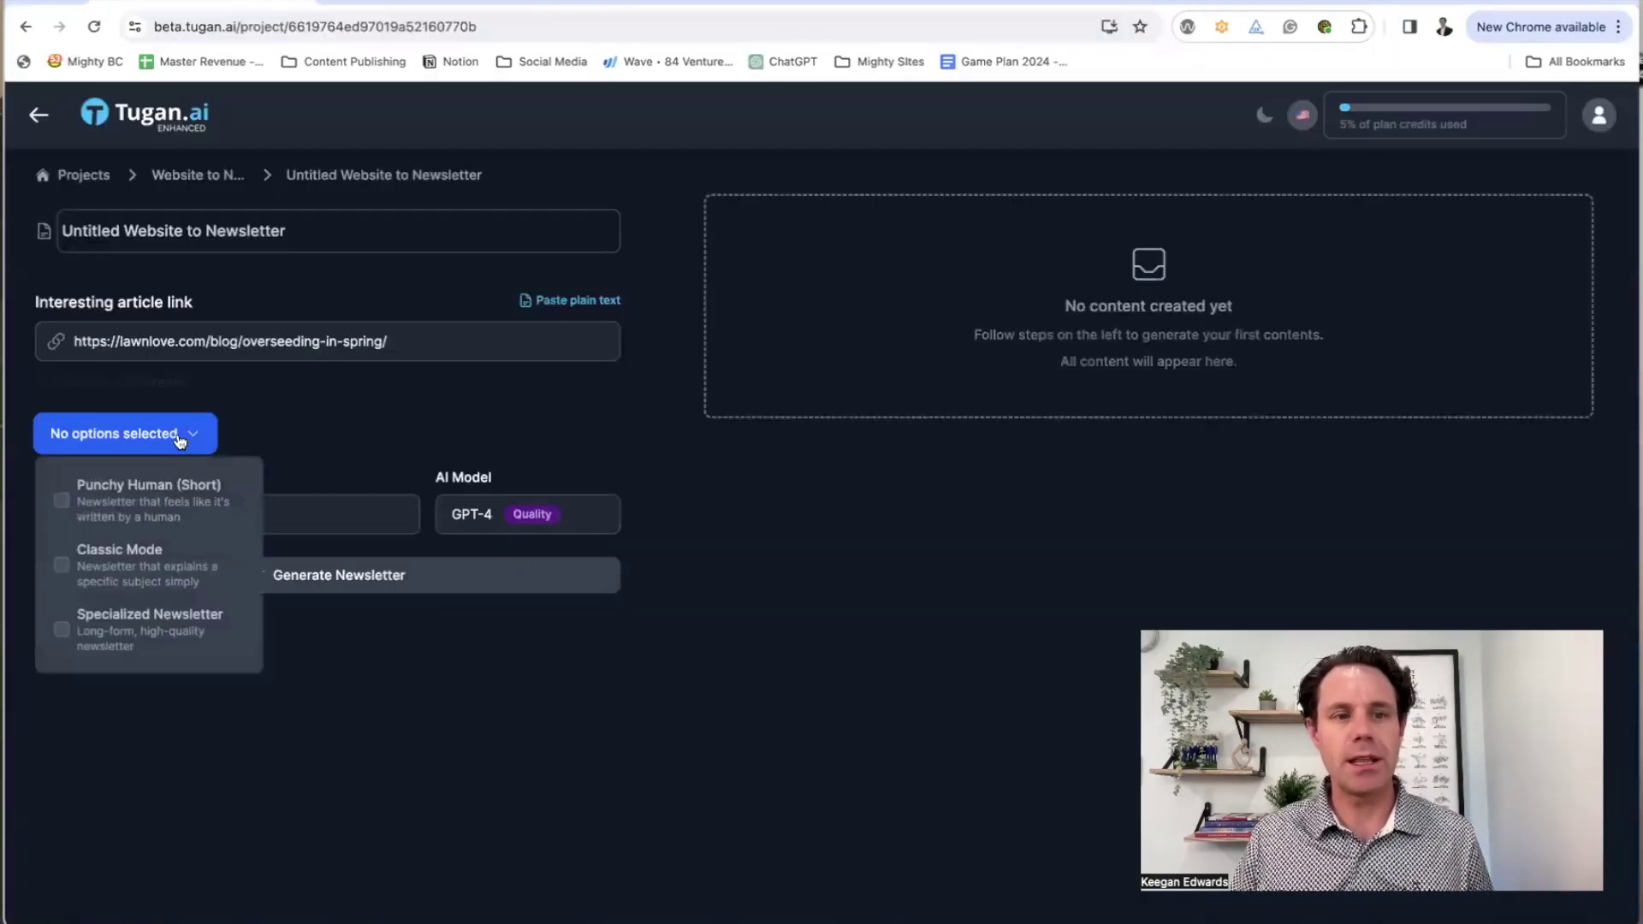
click(180, 505)
click(436, 462)
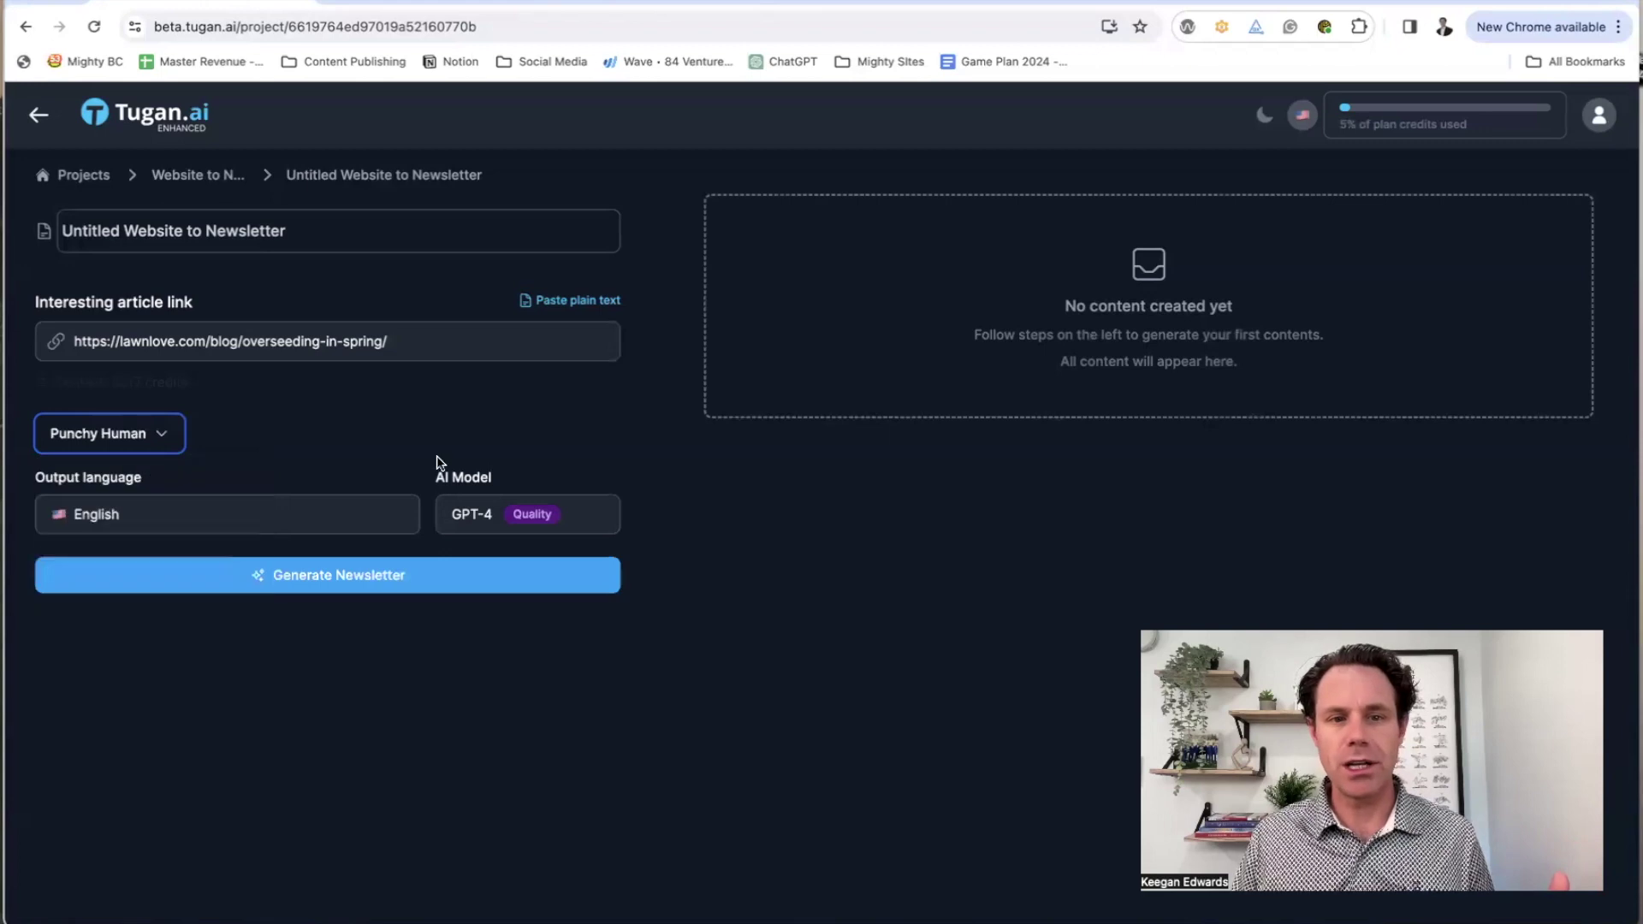
click(424, 585)
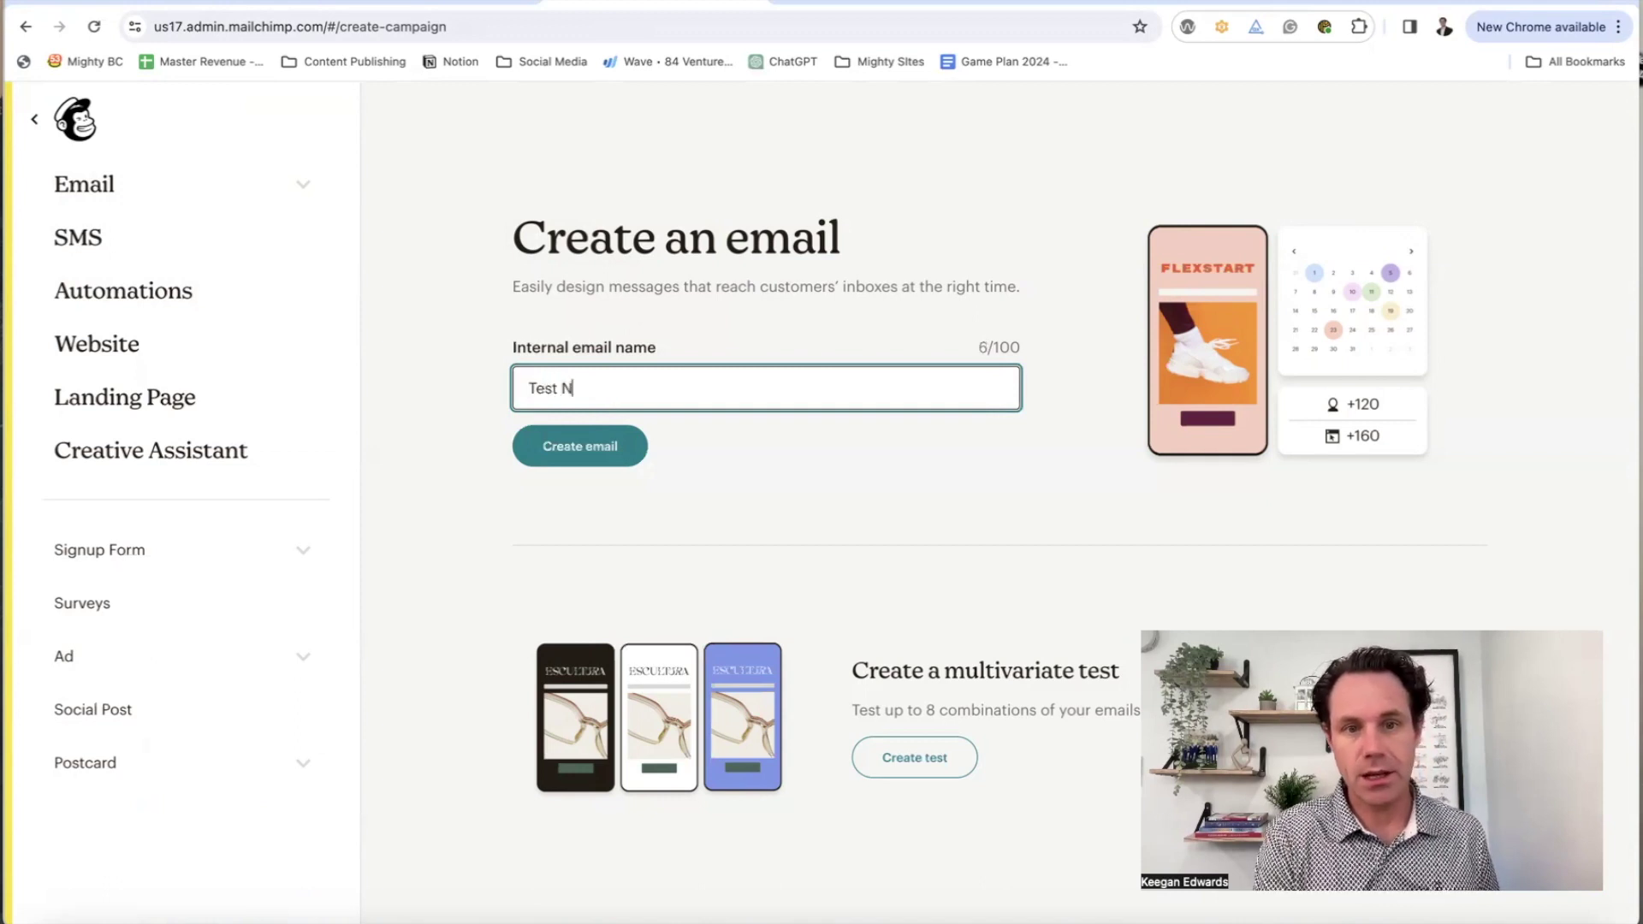
text(ewsletter Lw)
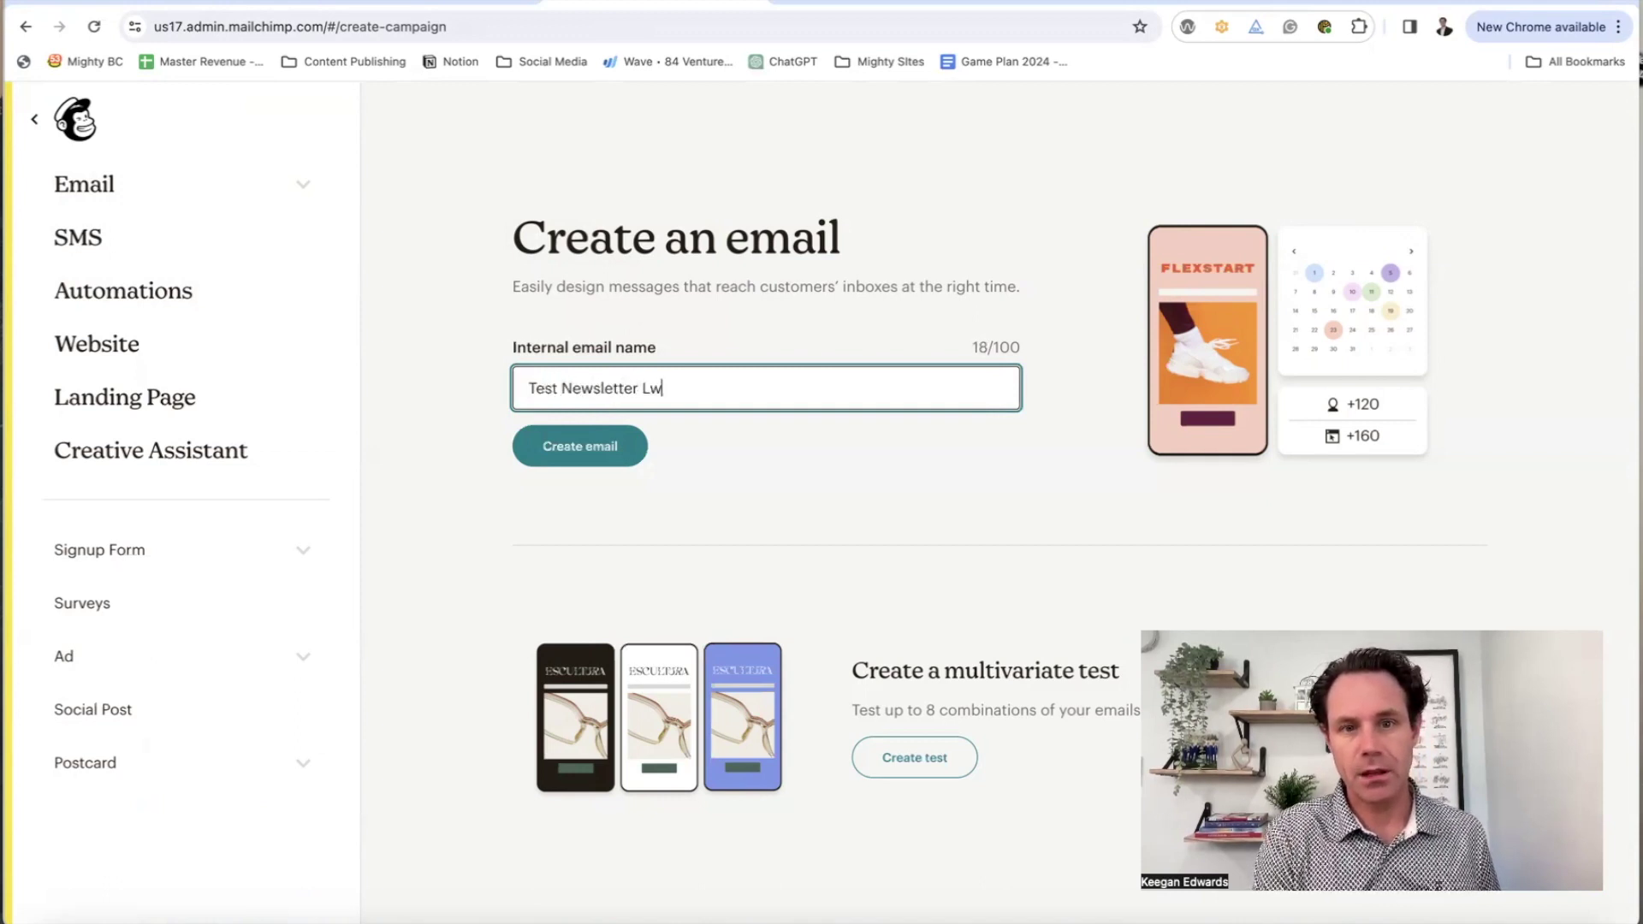
key(BackSpace)
text(awn Care bUsi)
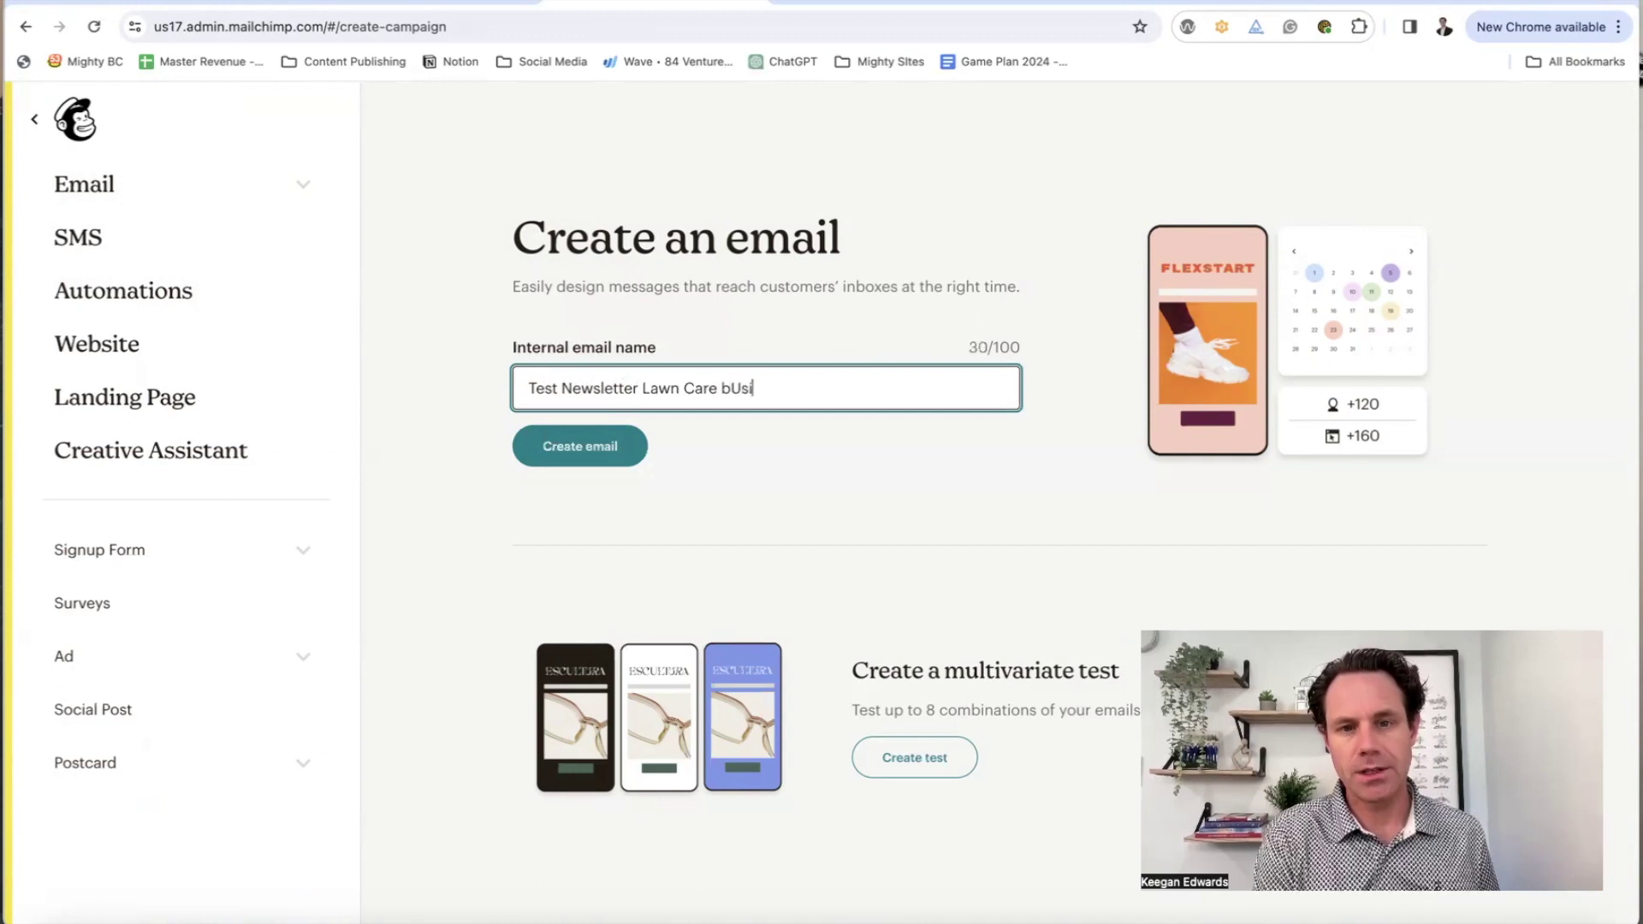
text(ness)
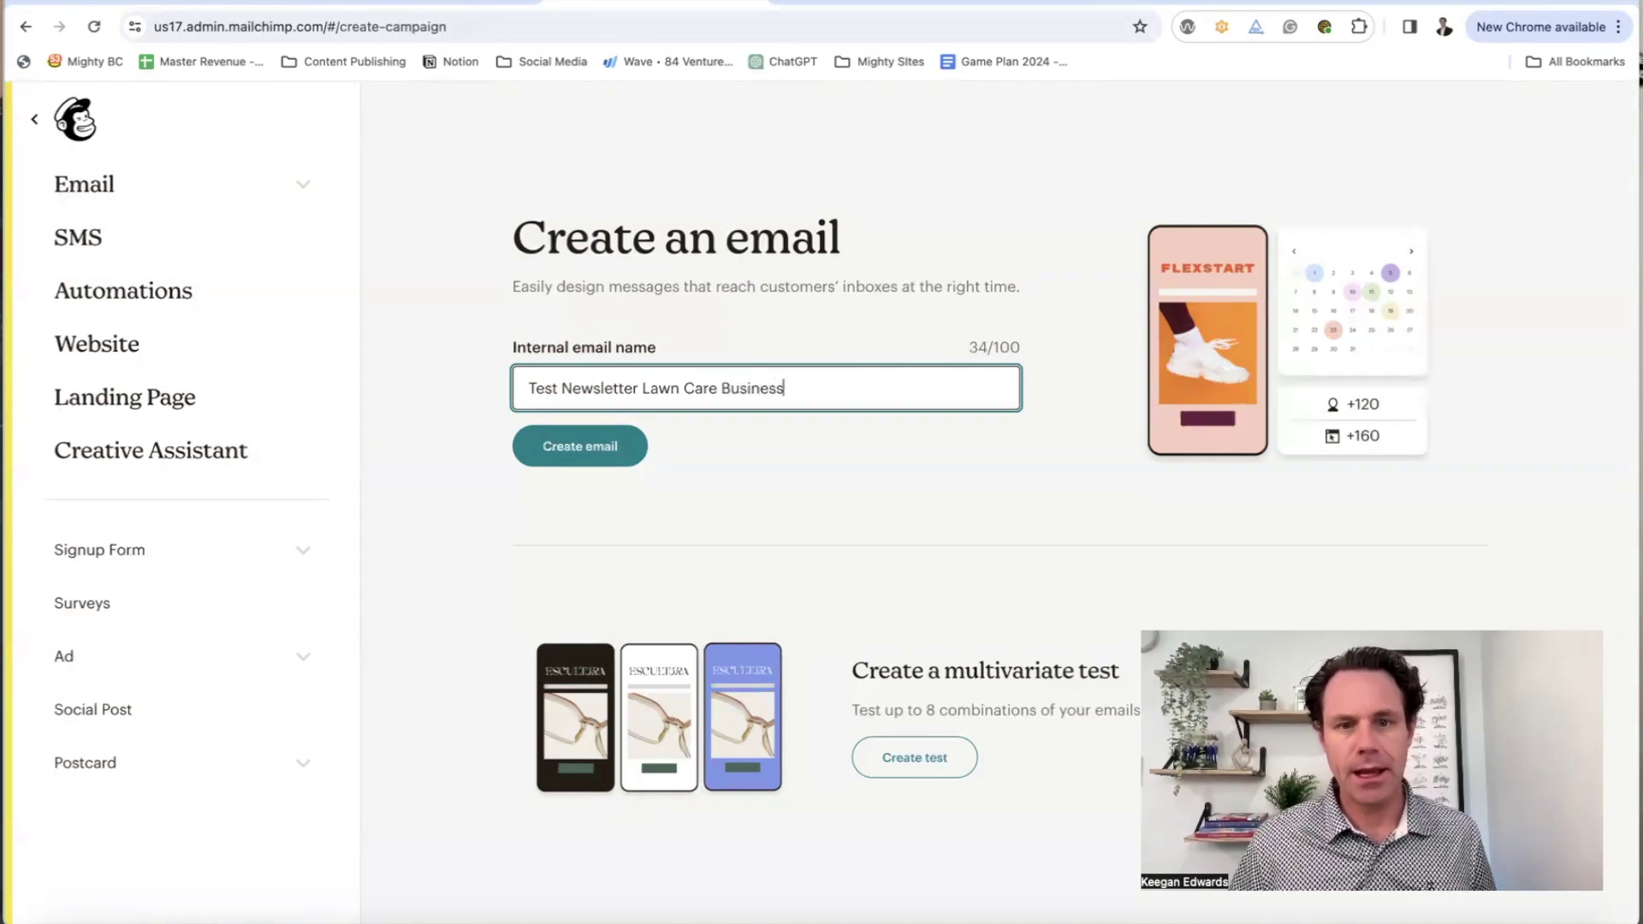
Create the Mailchimp email named 'Test Newsletter Lawn Care Business'
click(566, 432)
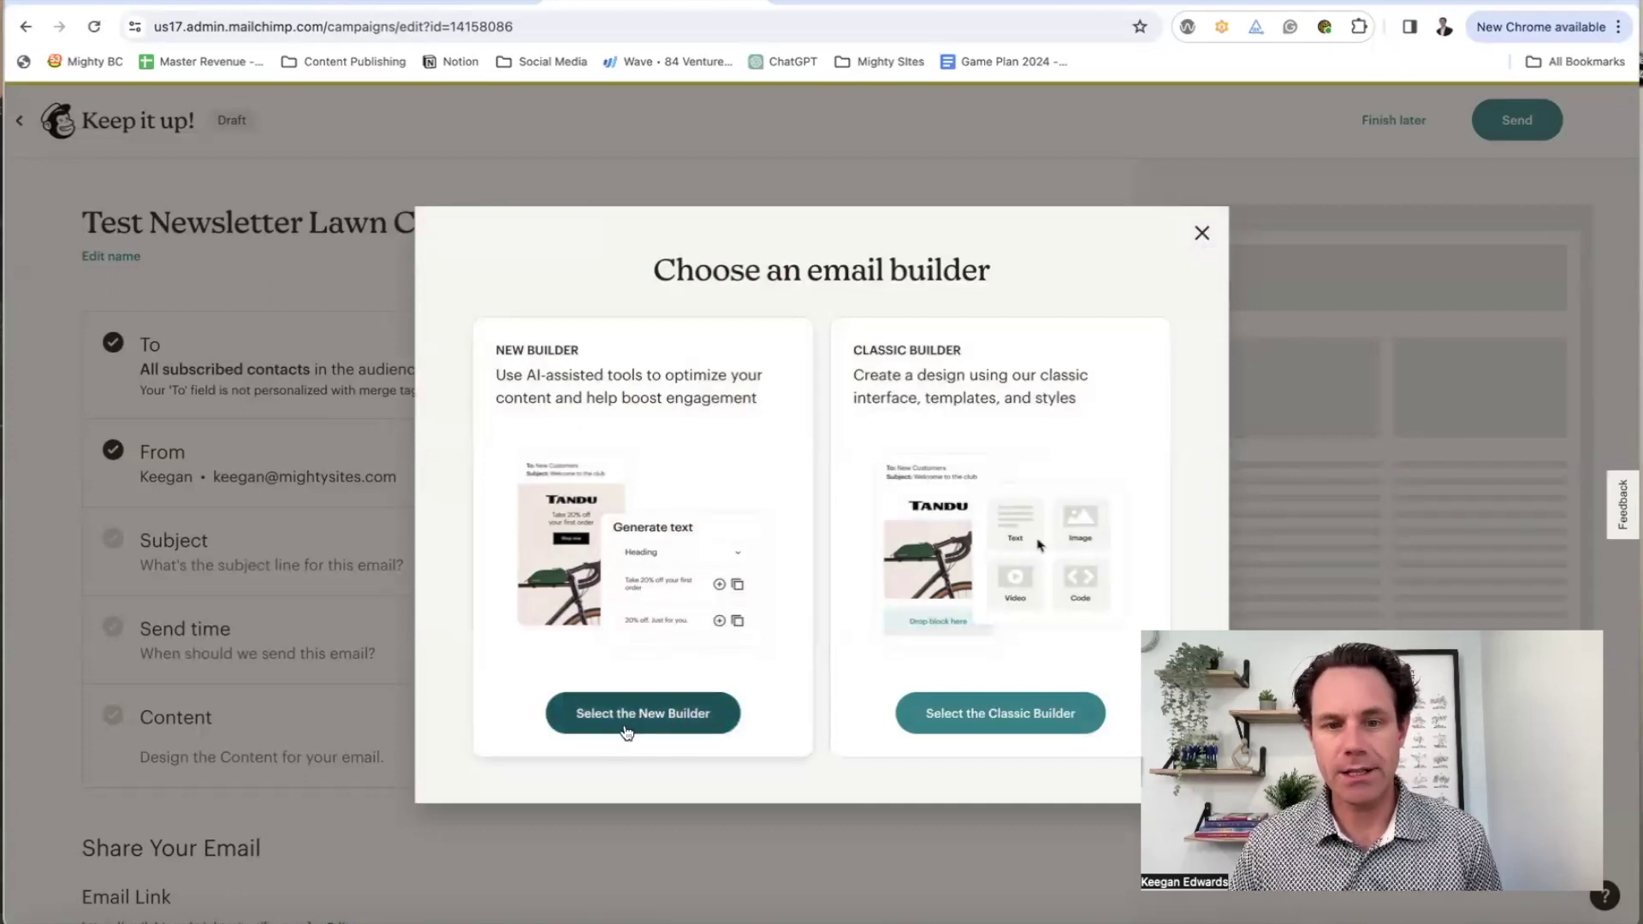
Use the new email builder and apply the Minimal template
click(635, 715)
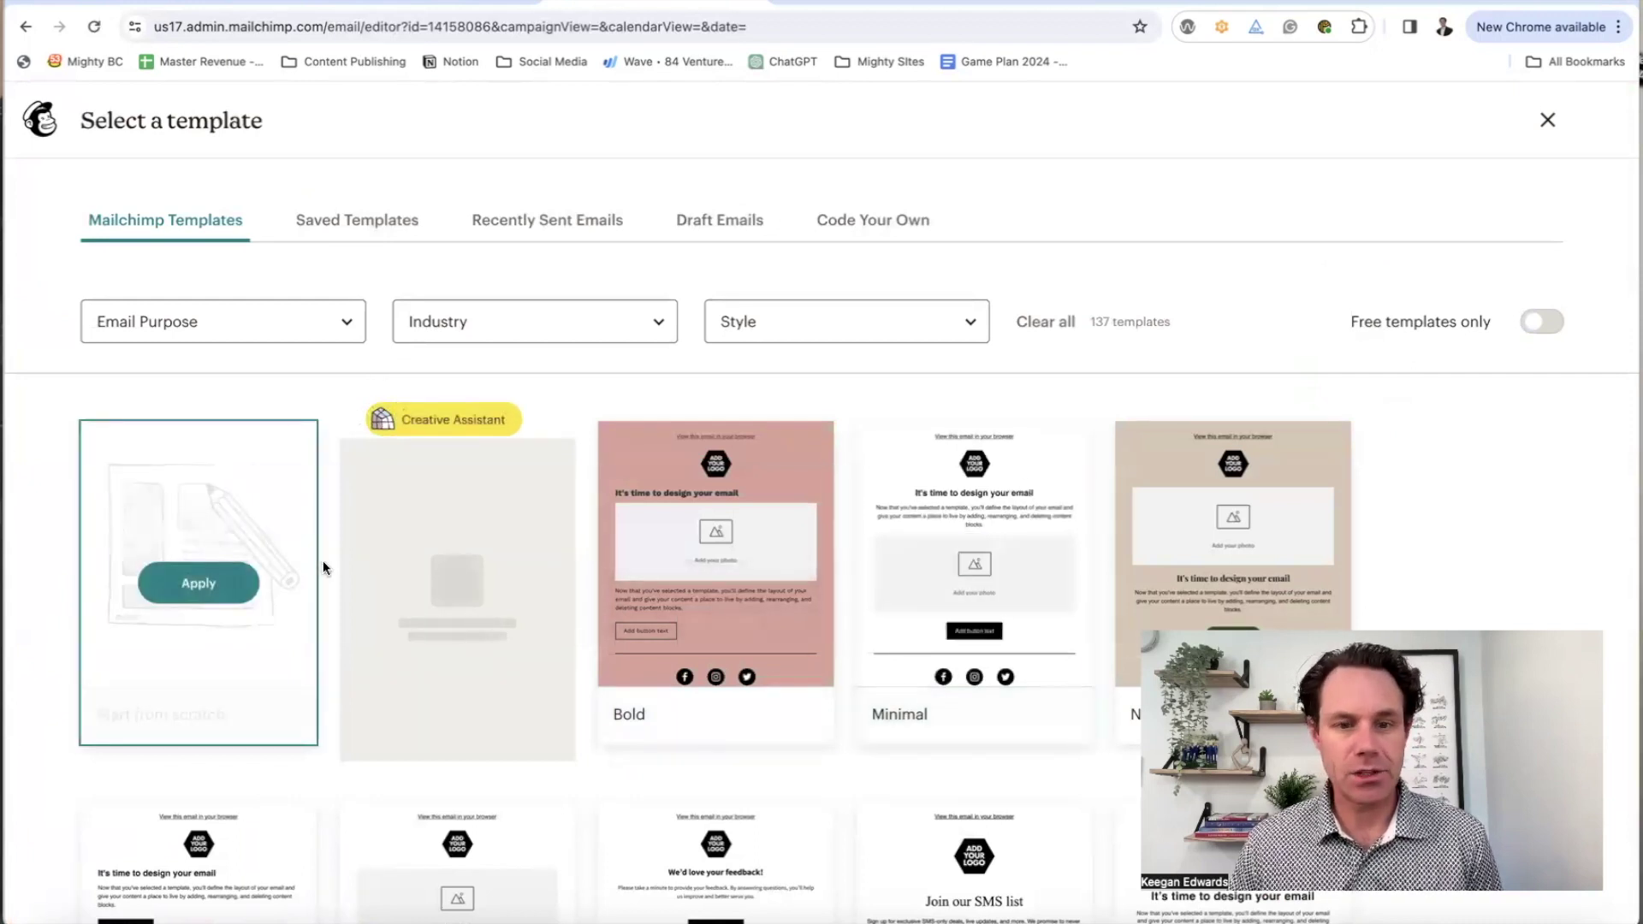
scroll(322, 567, down, 1)
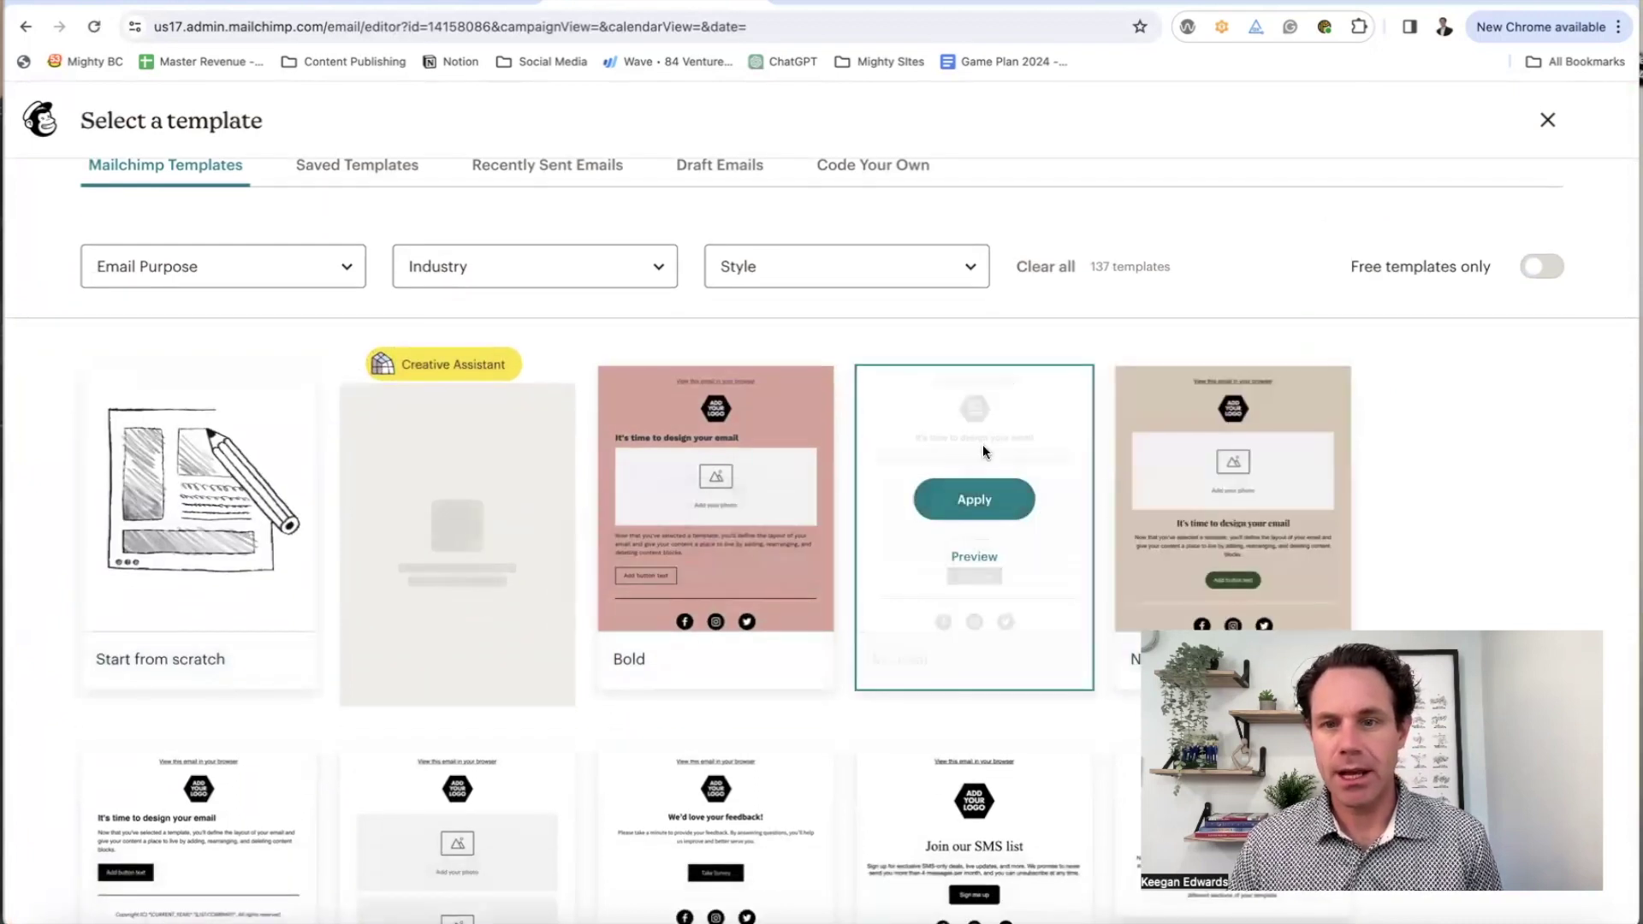
scroll(1002, 476, down, 3)
scroll(1002, 489, up, 3)
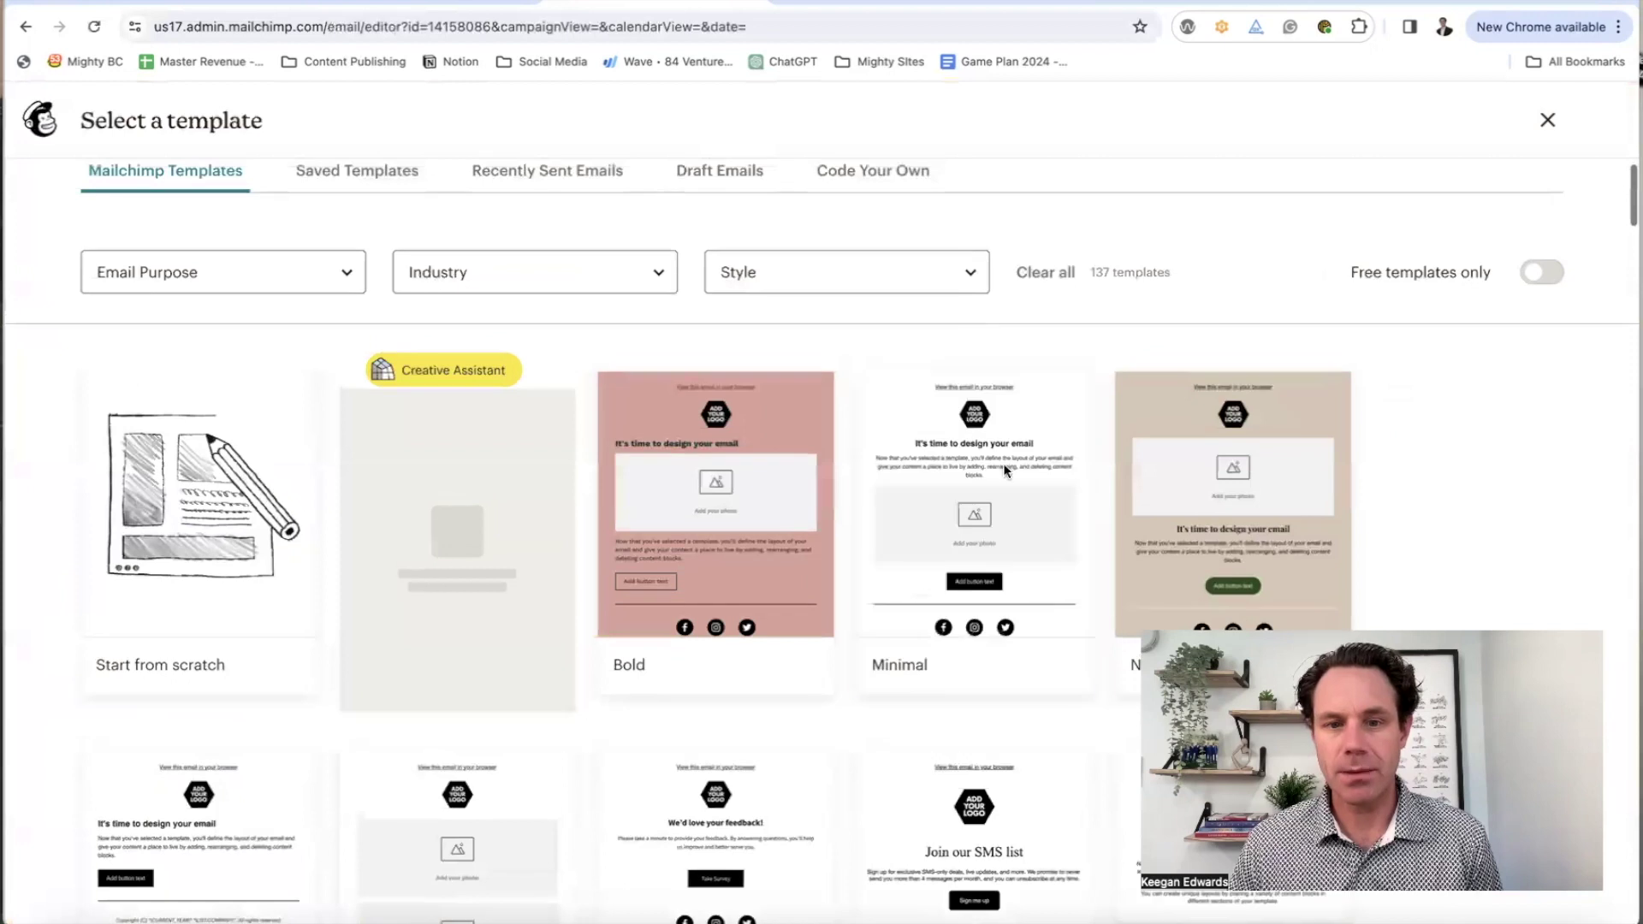
click(1003, 508)
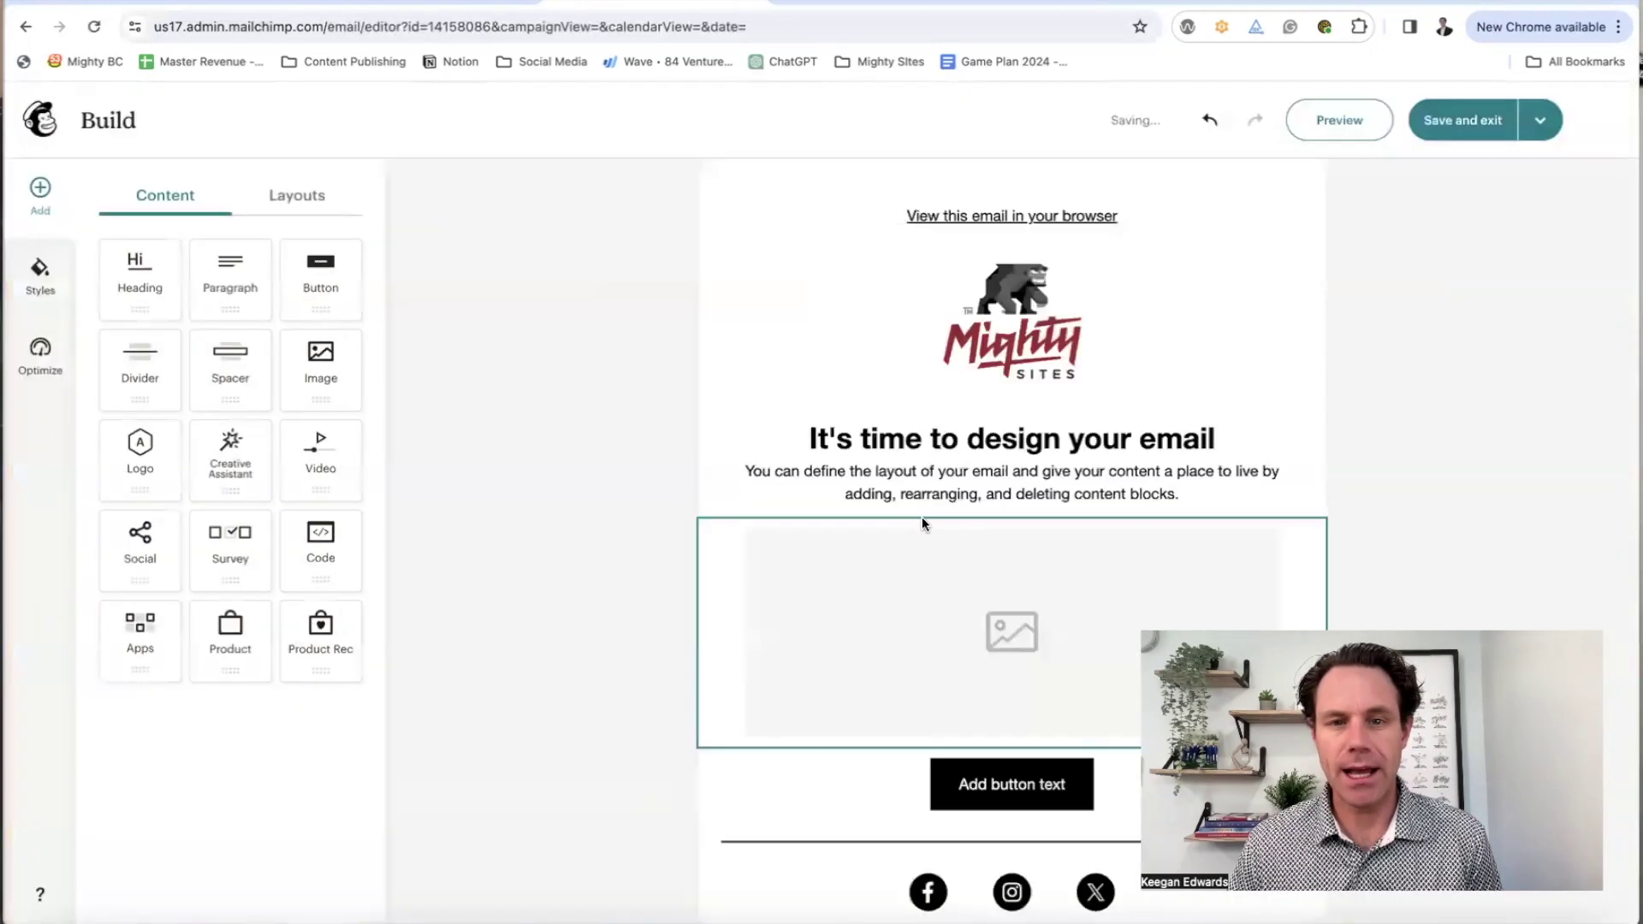
scroll(1009, 578, down, 1)
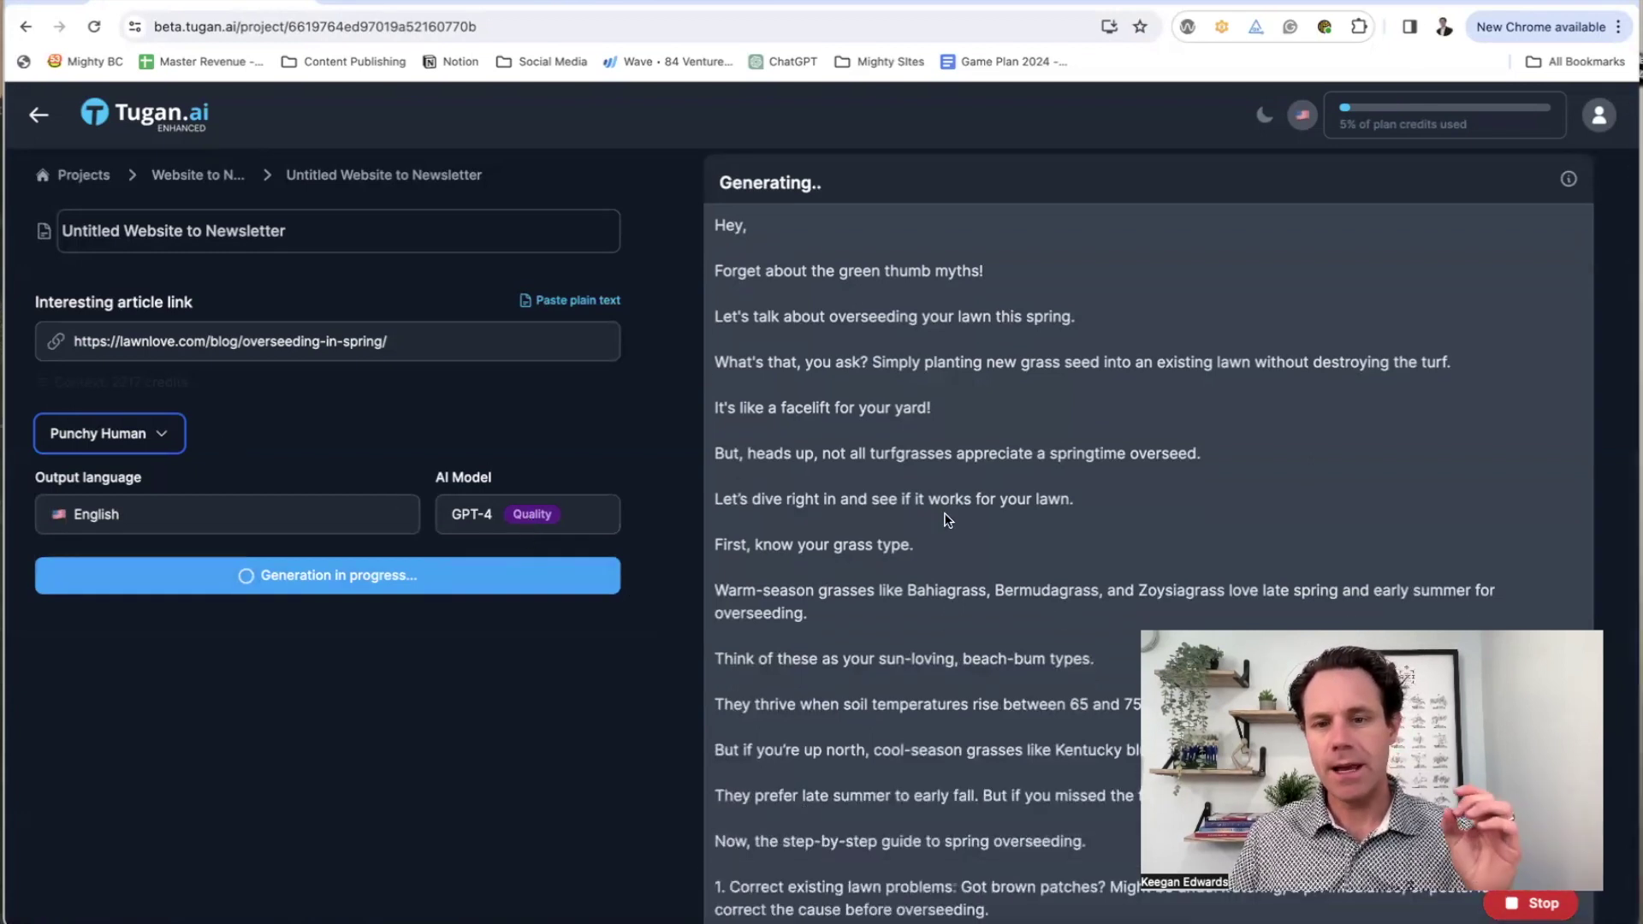
scroll(945, 518, down, 3)
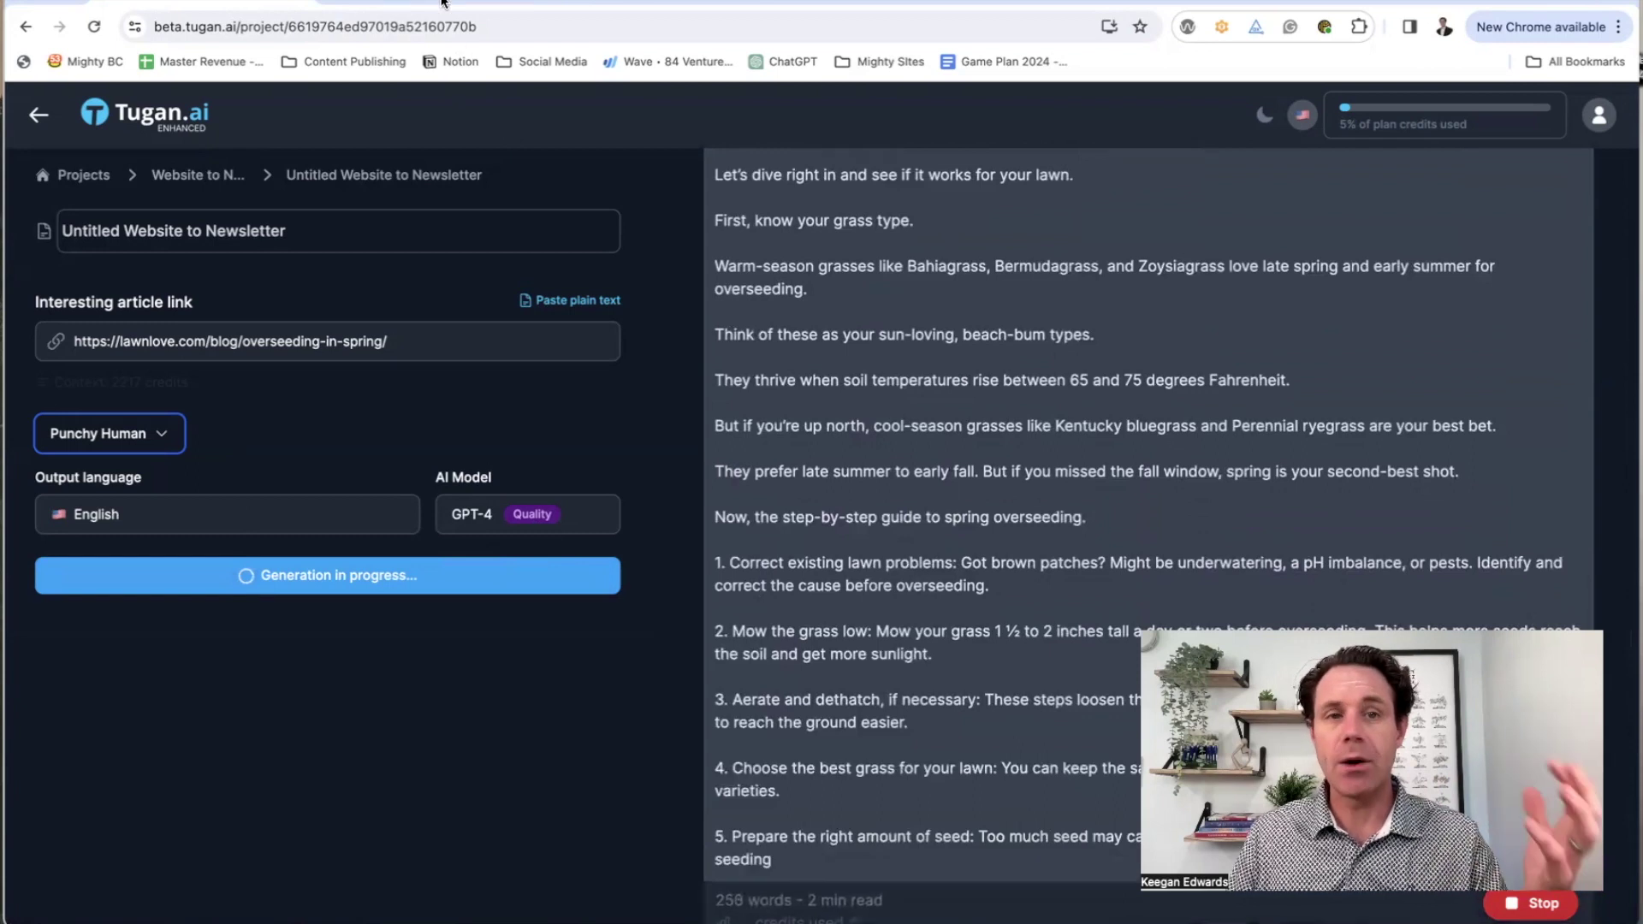
scroll(639, 258, down, 8)
scroll(630, 314, down, 3)
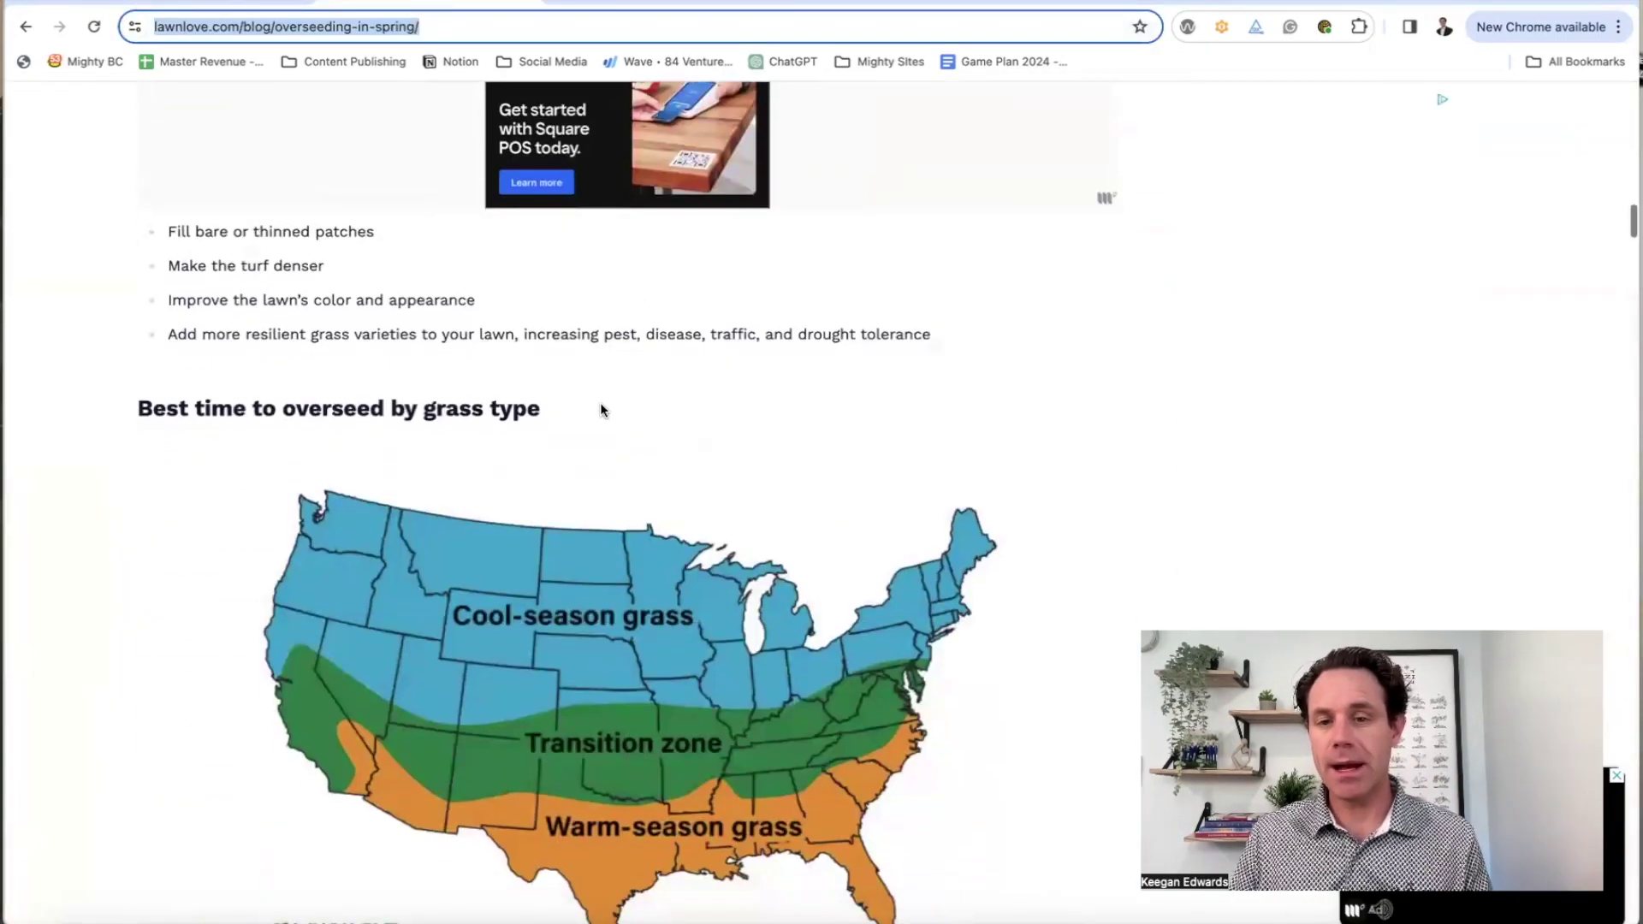
scroll(600, 406, down, 2)
scroll(600, 405, down, 2)
scroll(600, 407, down, 3)
scroll(600, 409, down, 4)
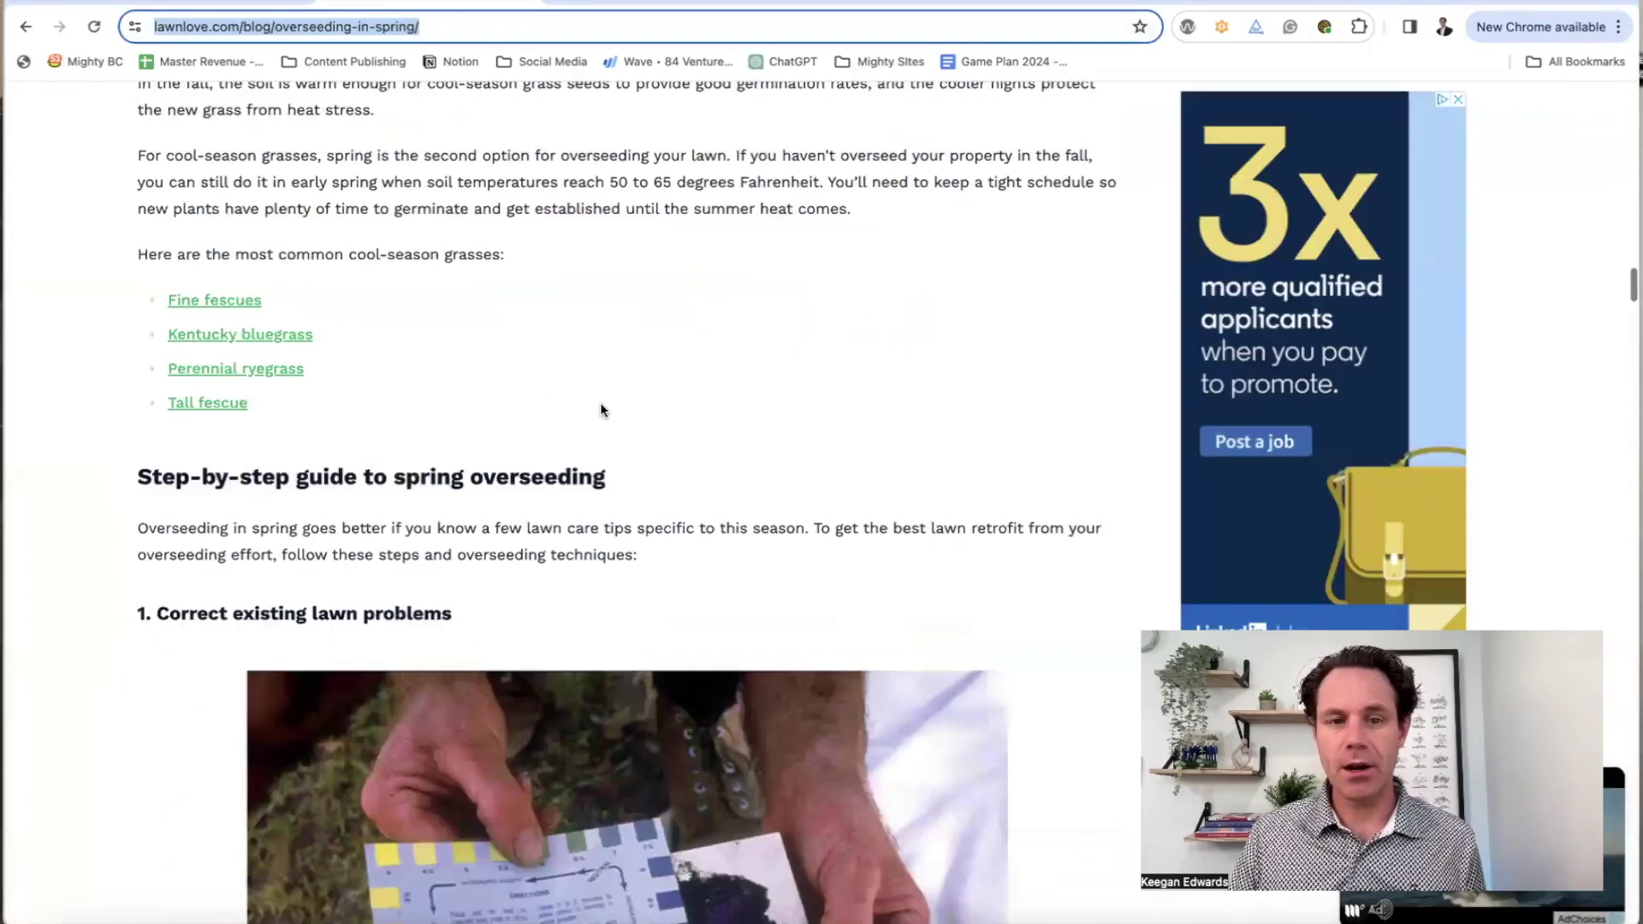
scroll(600, 409, down, 2)
scroll(600, 410, down, 4)
scroll(600, 409, down, 4)
scroll(600, 409, down, 3)
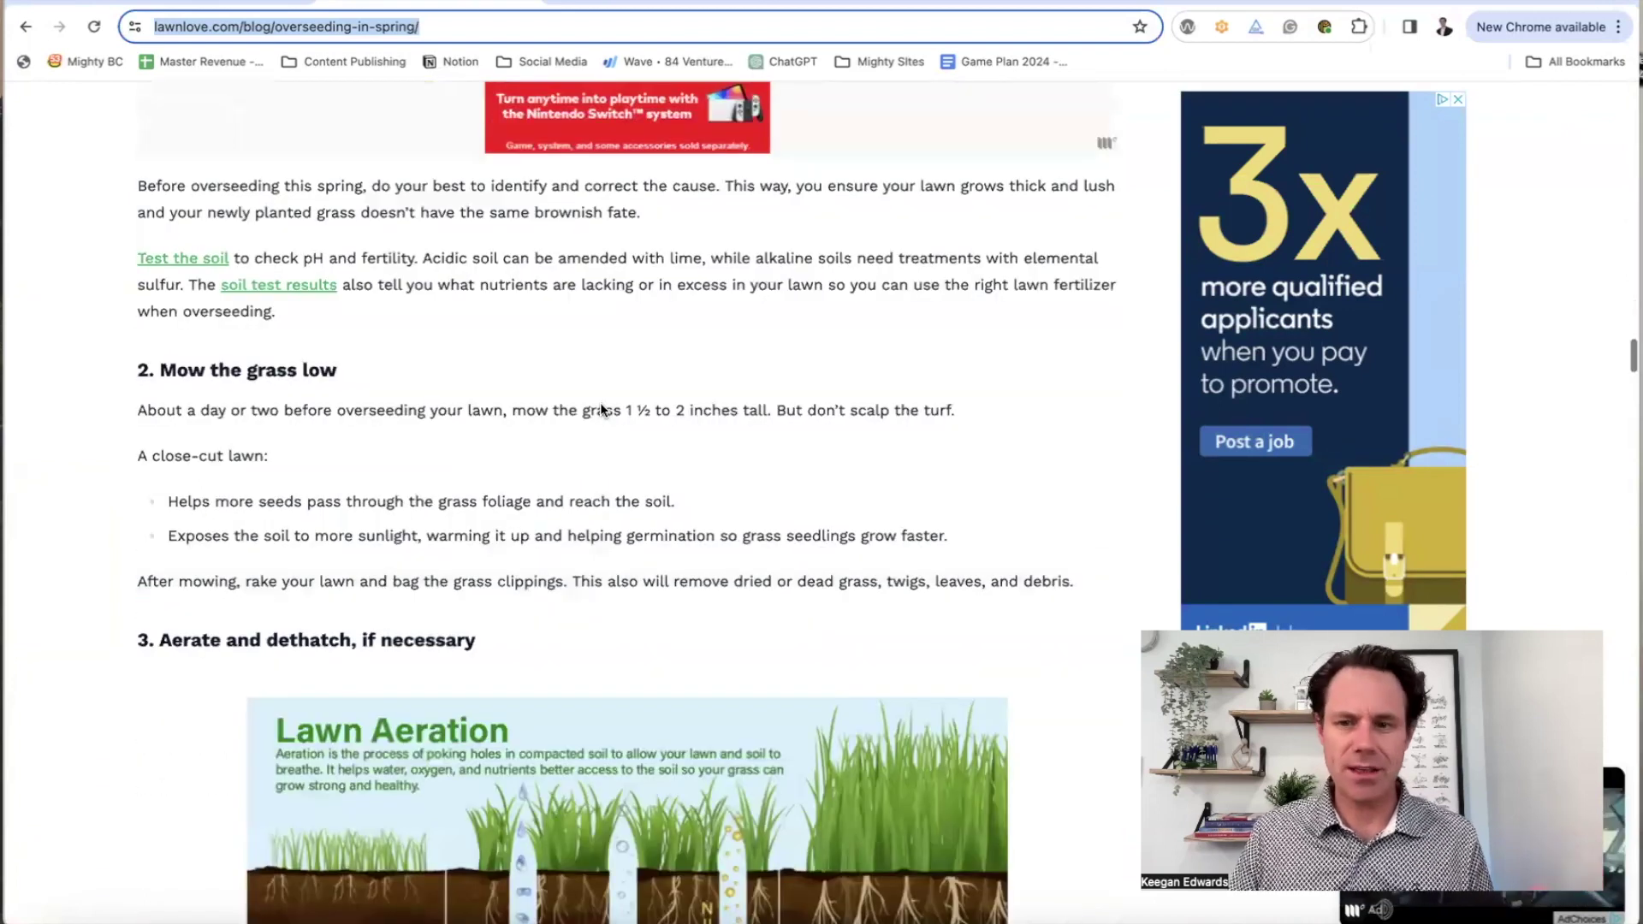
scroll(600, 410, down, 4)
scroll(600, 410, up, 10)
scroll(599, 406, up, 15)
scroll(599, 407, up, 5)
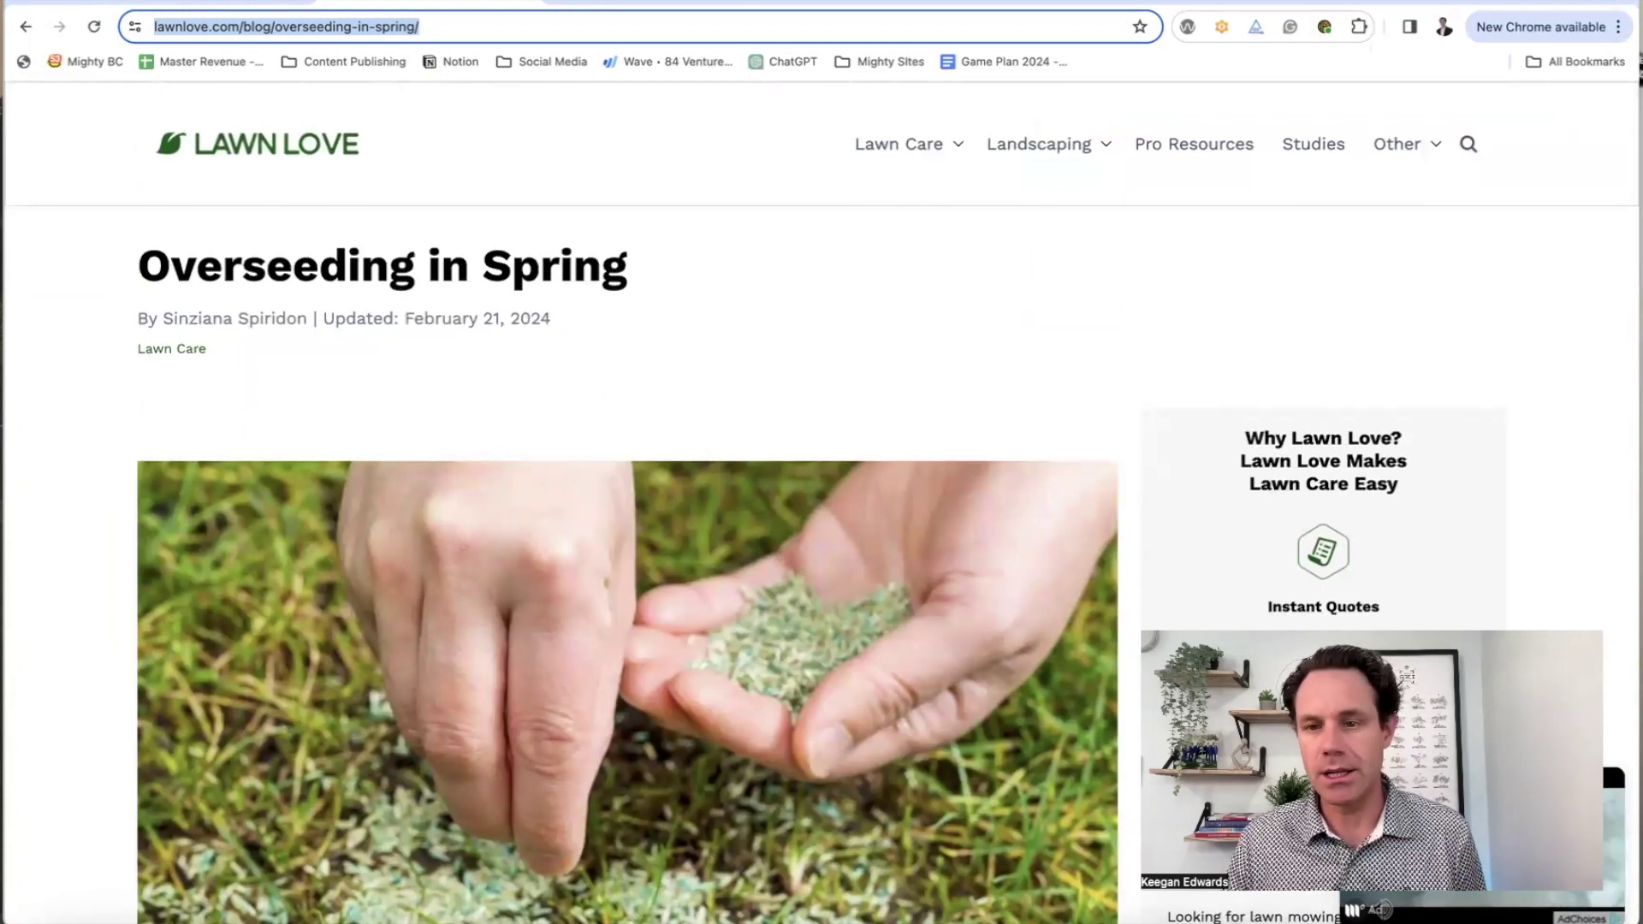
click(192, 5)
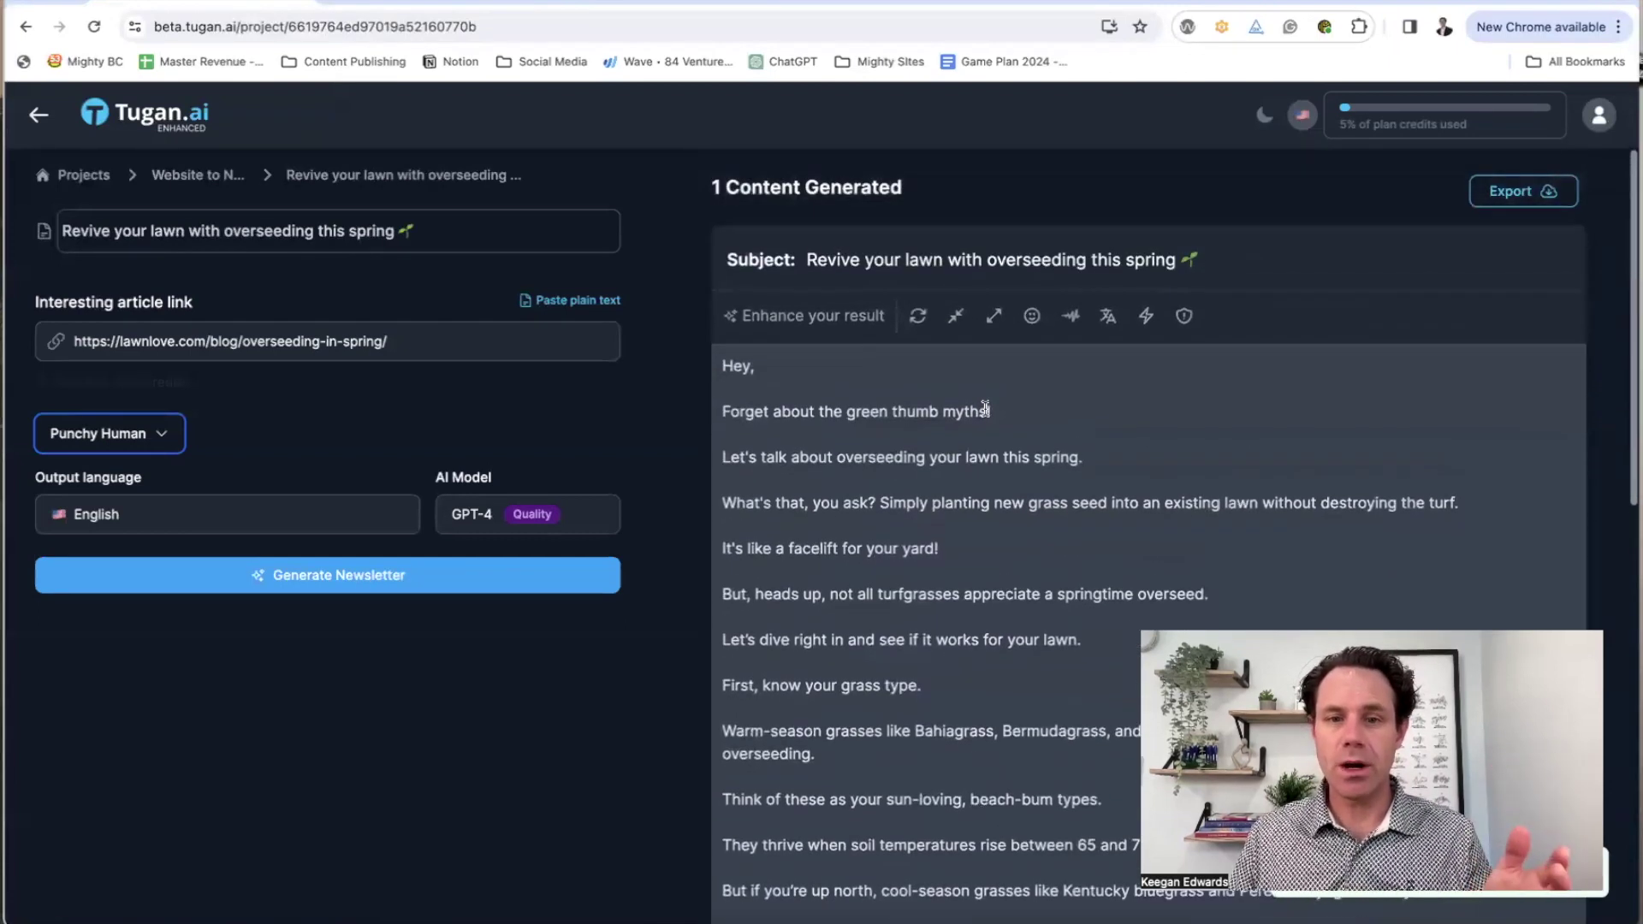
scroll(983, 408, down, 5)
scroll(983, 409, up, 1)
scroll(984, 408, up, 2)
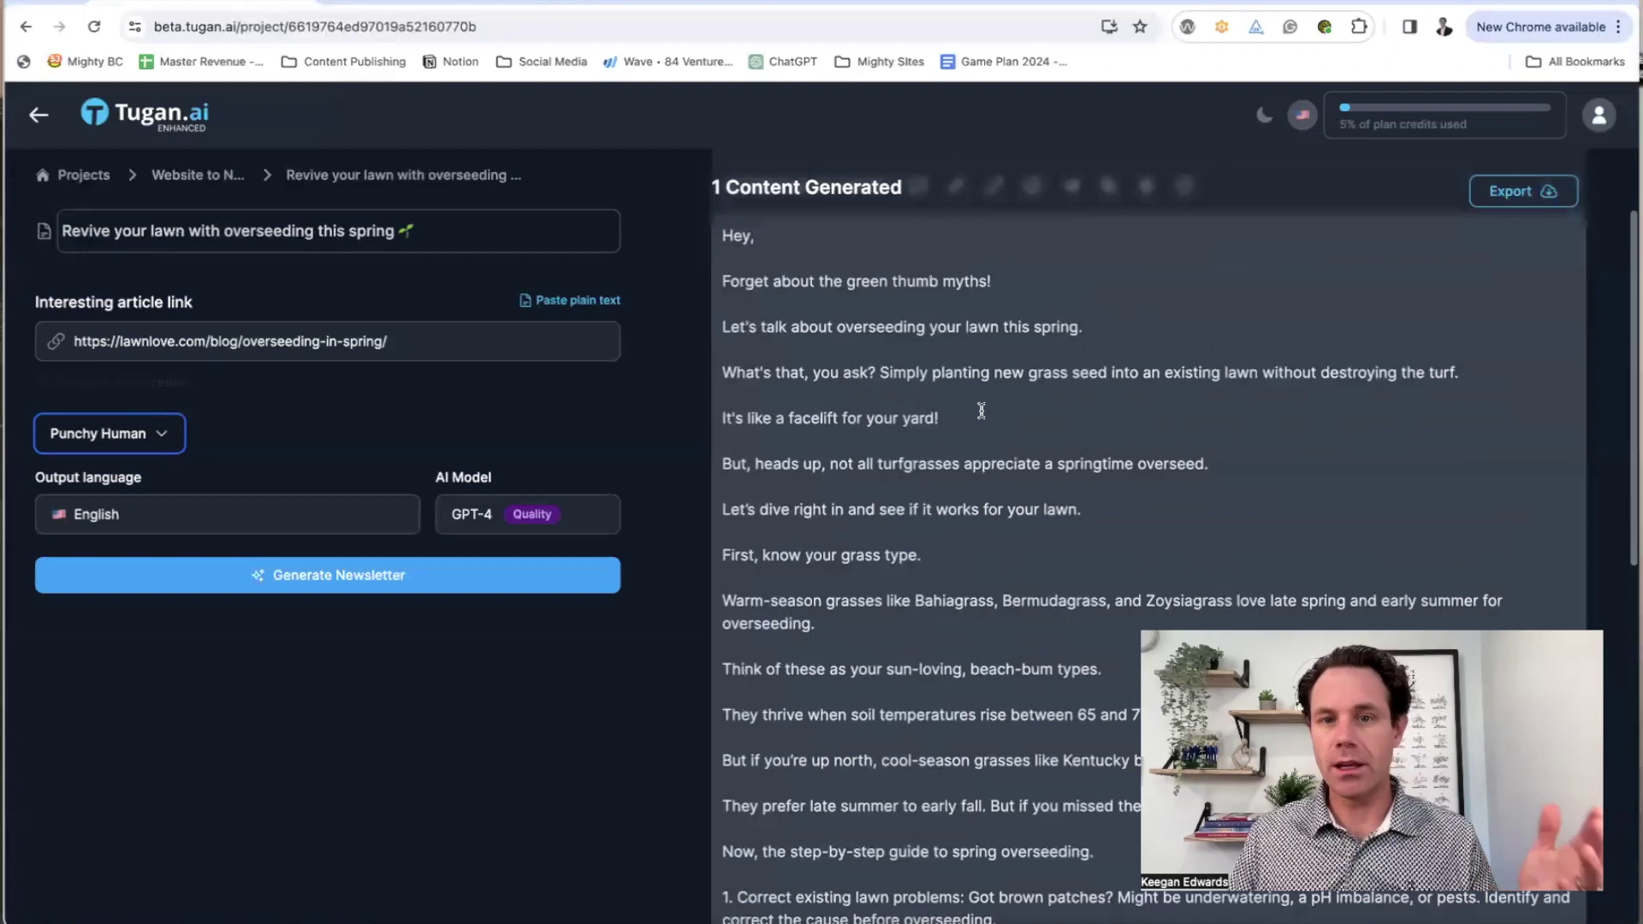
scroll(981, 412, up, 1)
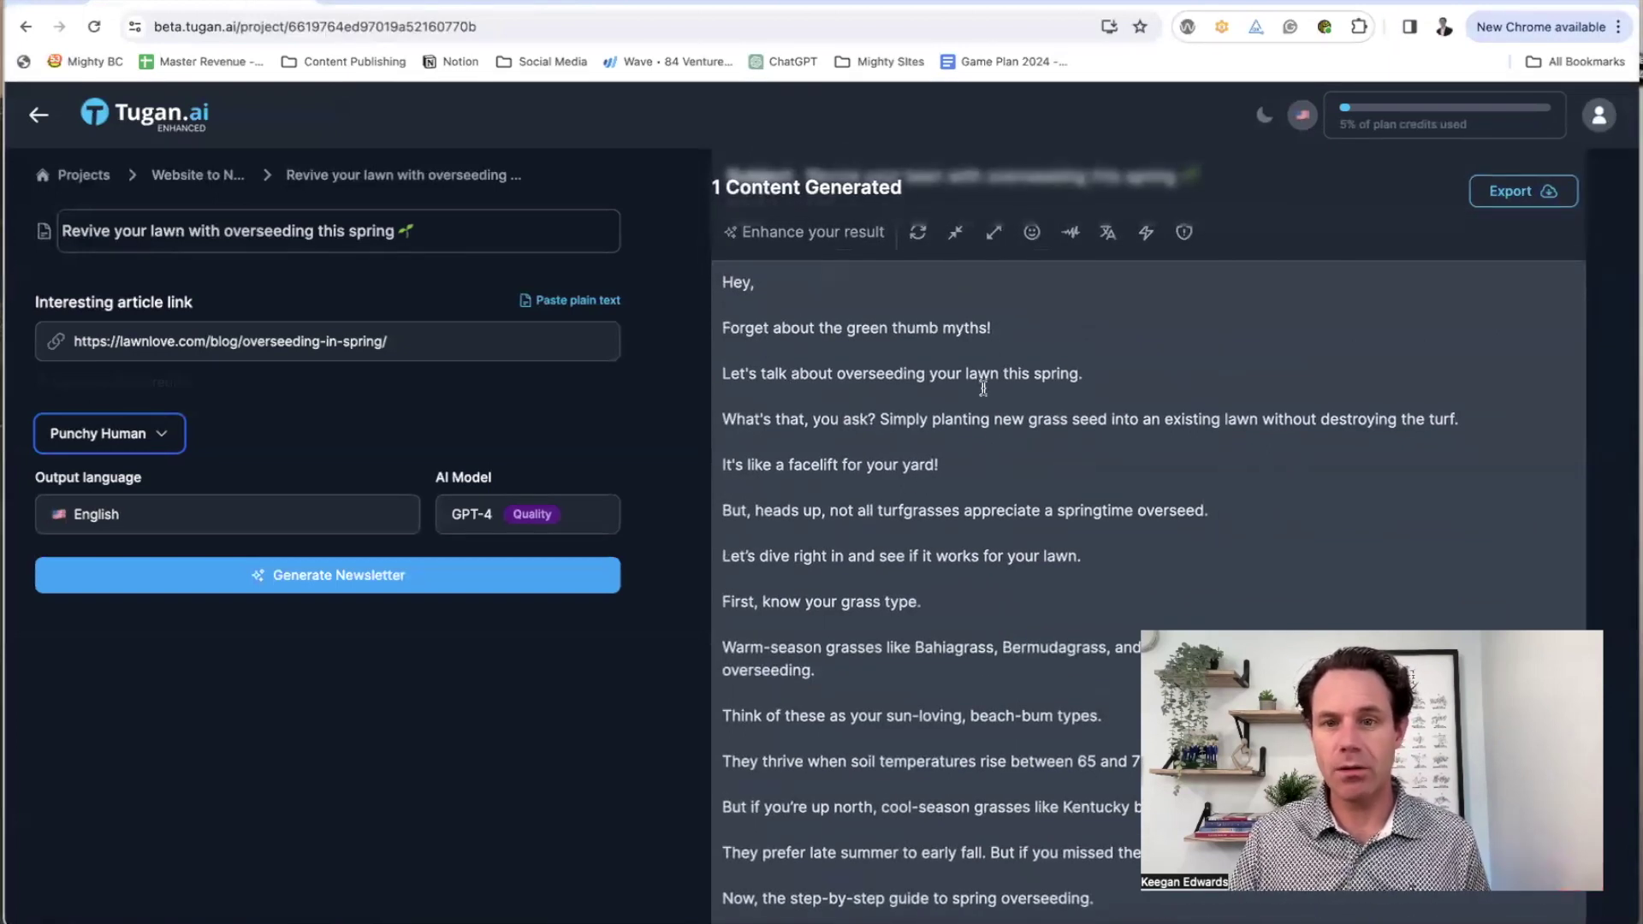
scroll(984, 387, down, 1)
scroll(823, 436, down, 3)
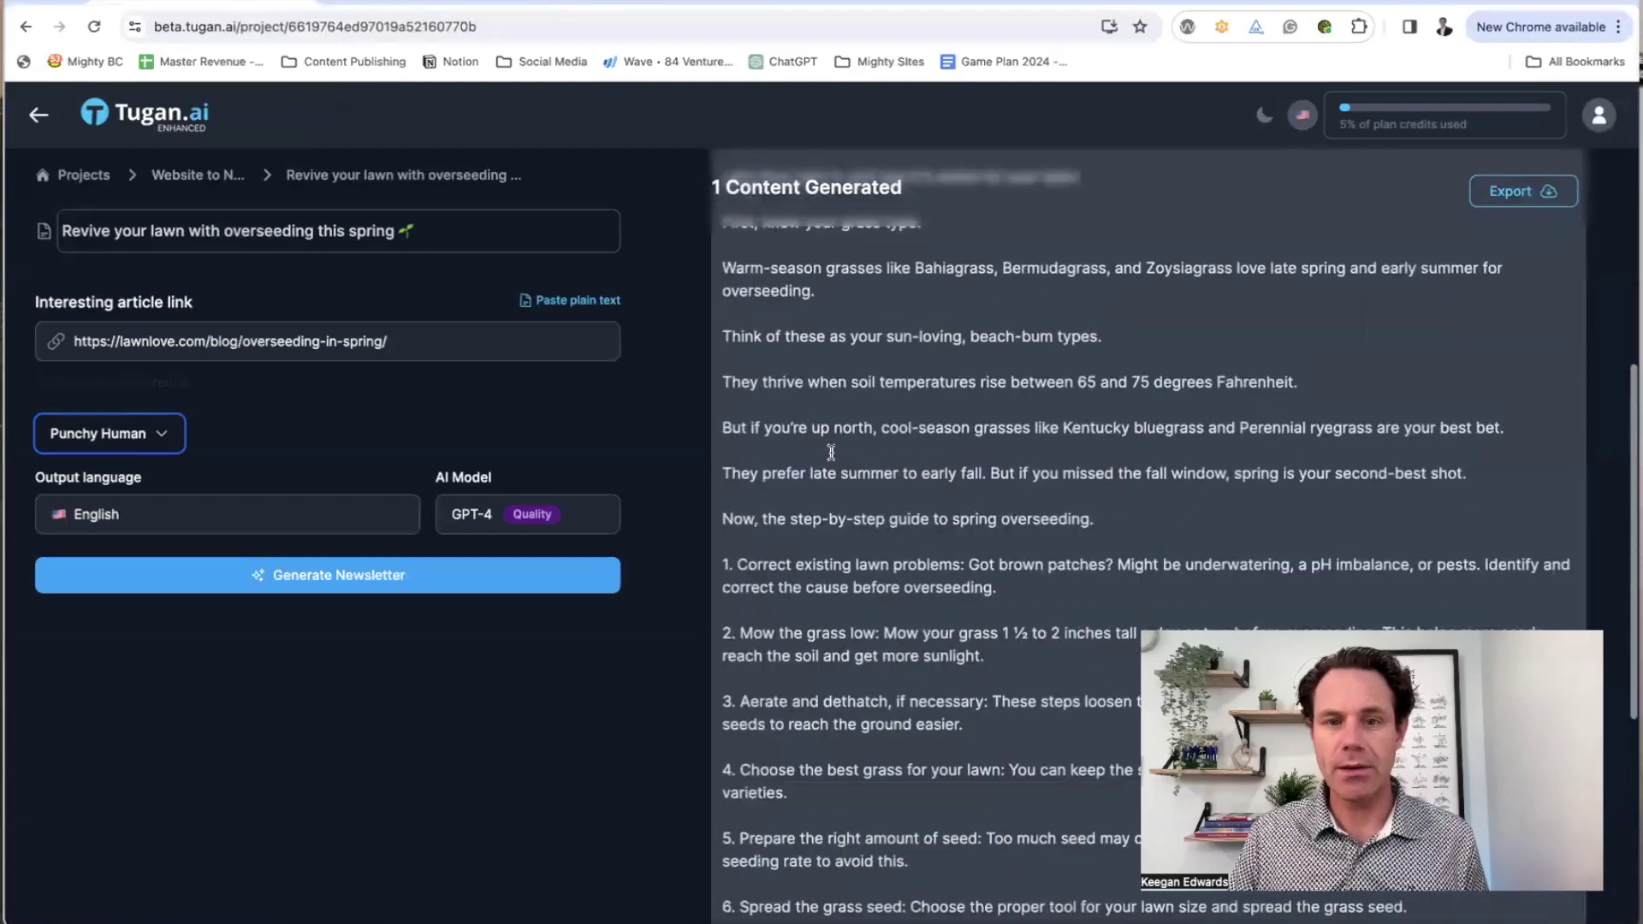
scroll(833, 442, up, 2)
scroll(836, 405, up, 3)
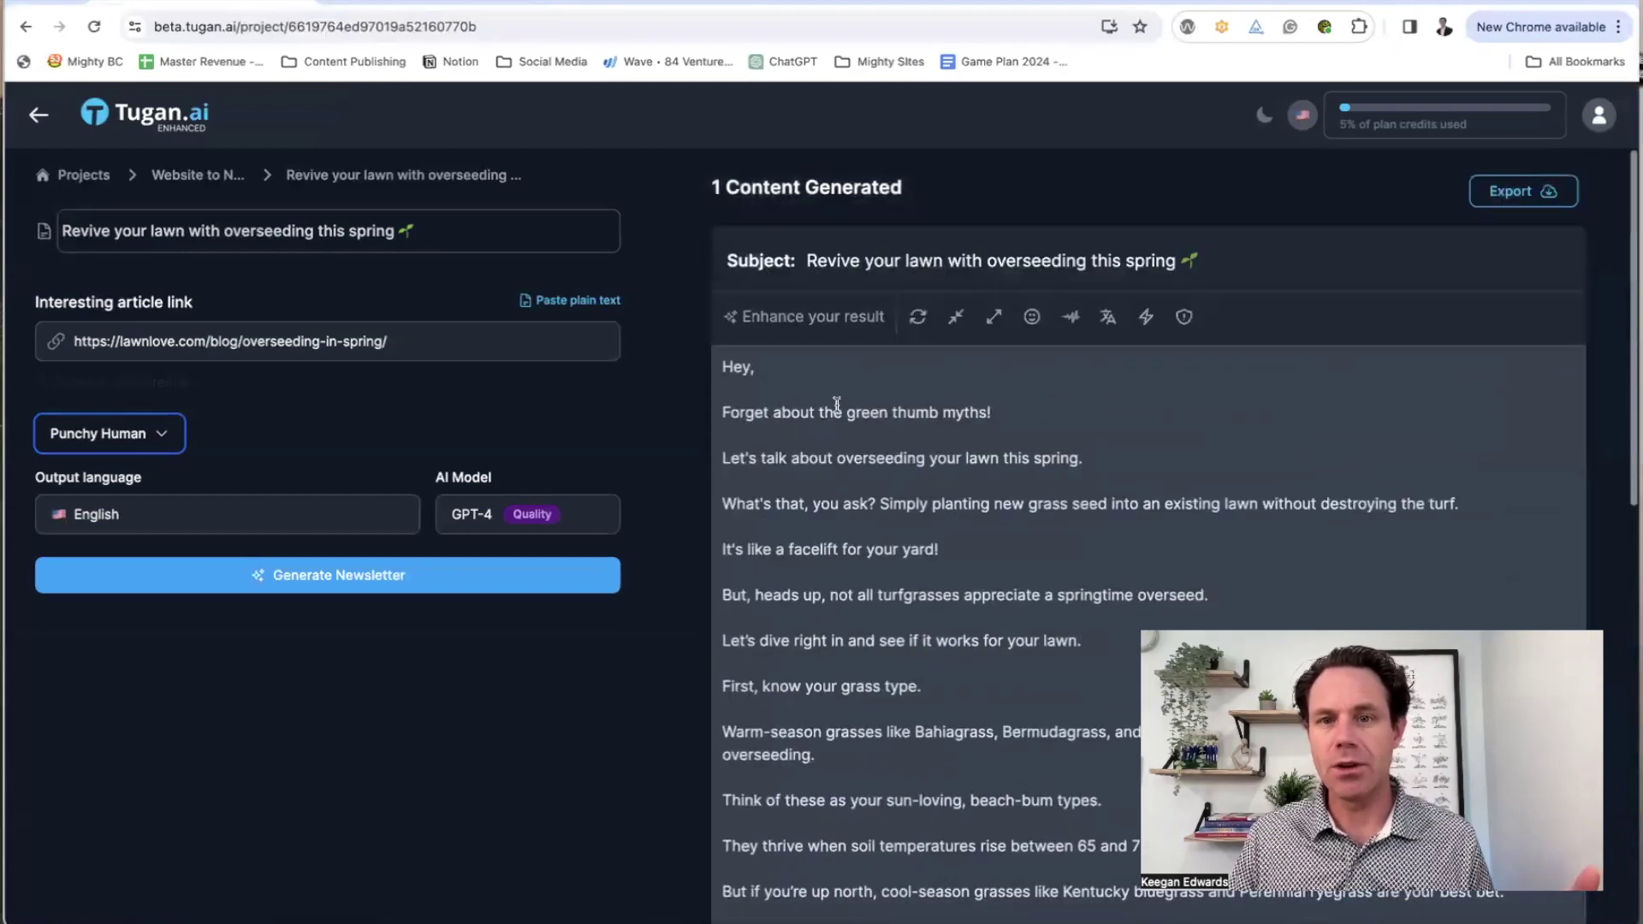
Look over the personality options, select all generated newsletter text, and return to Mailchimp
click(1064, 319)
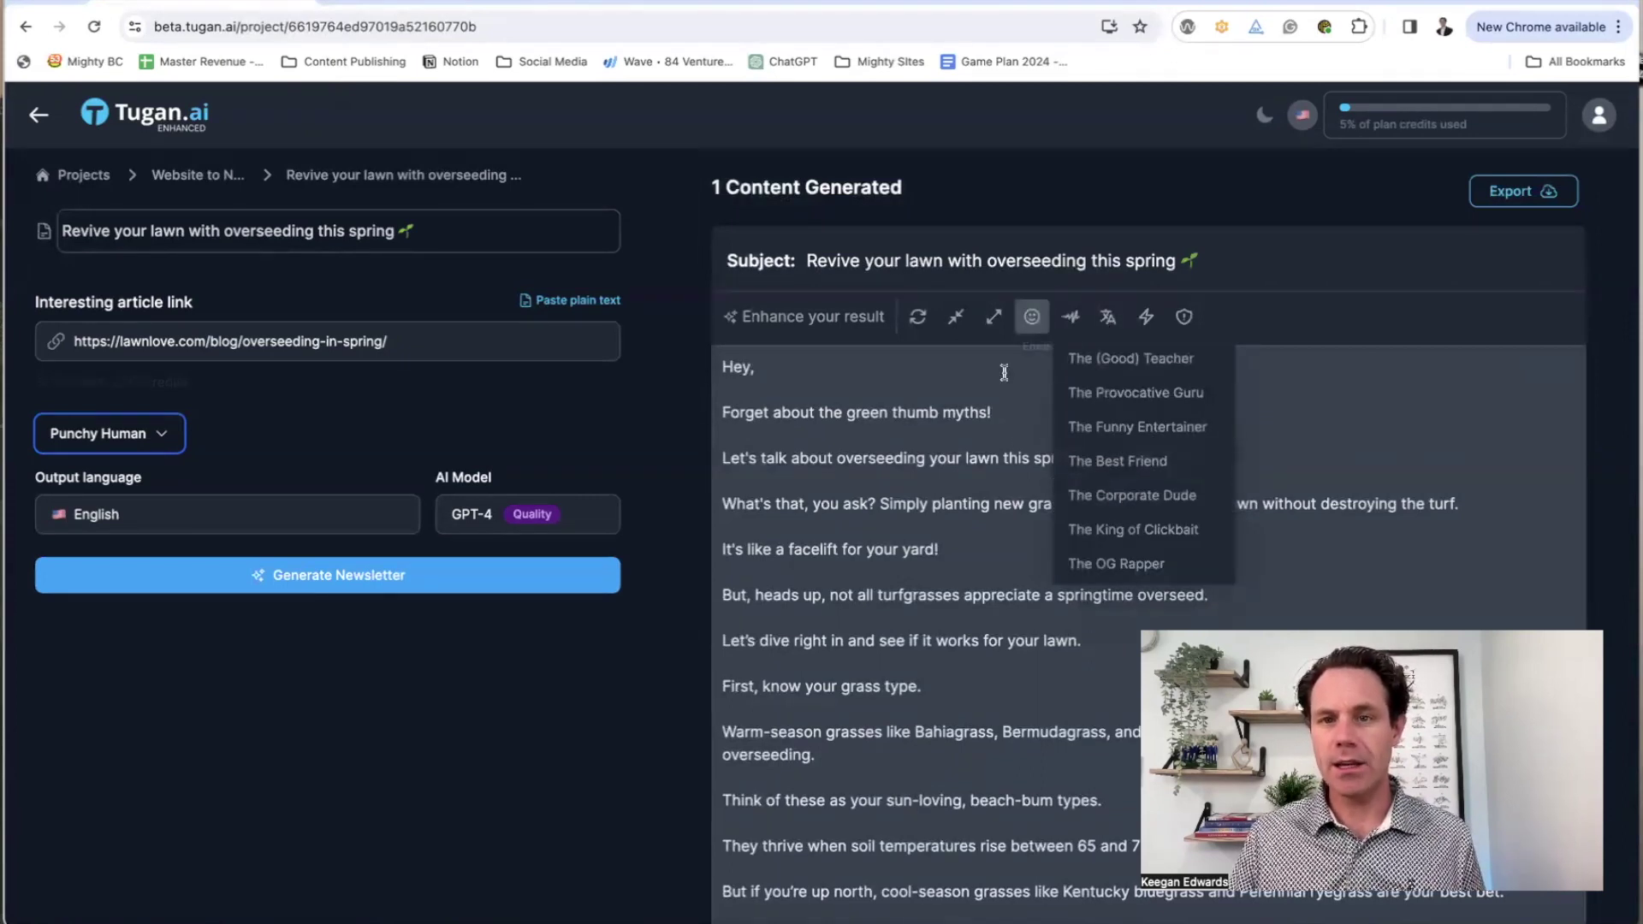
click(966, 459)
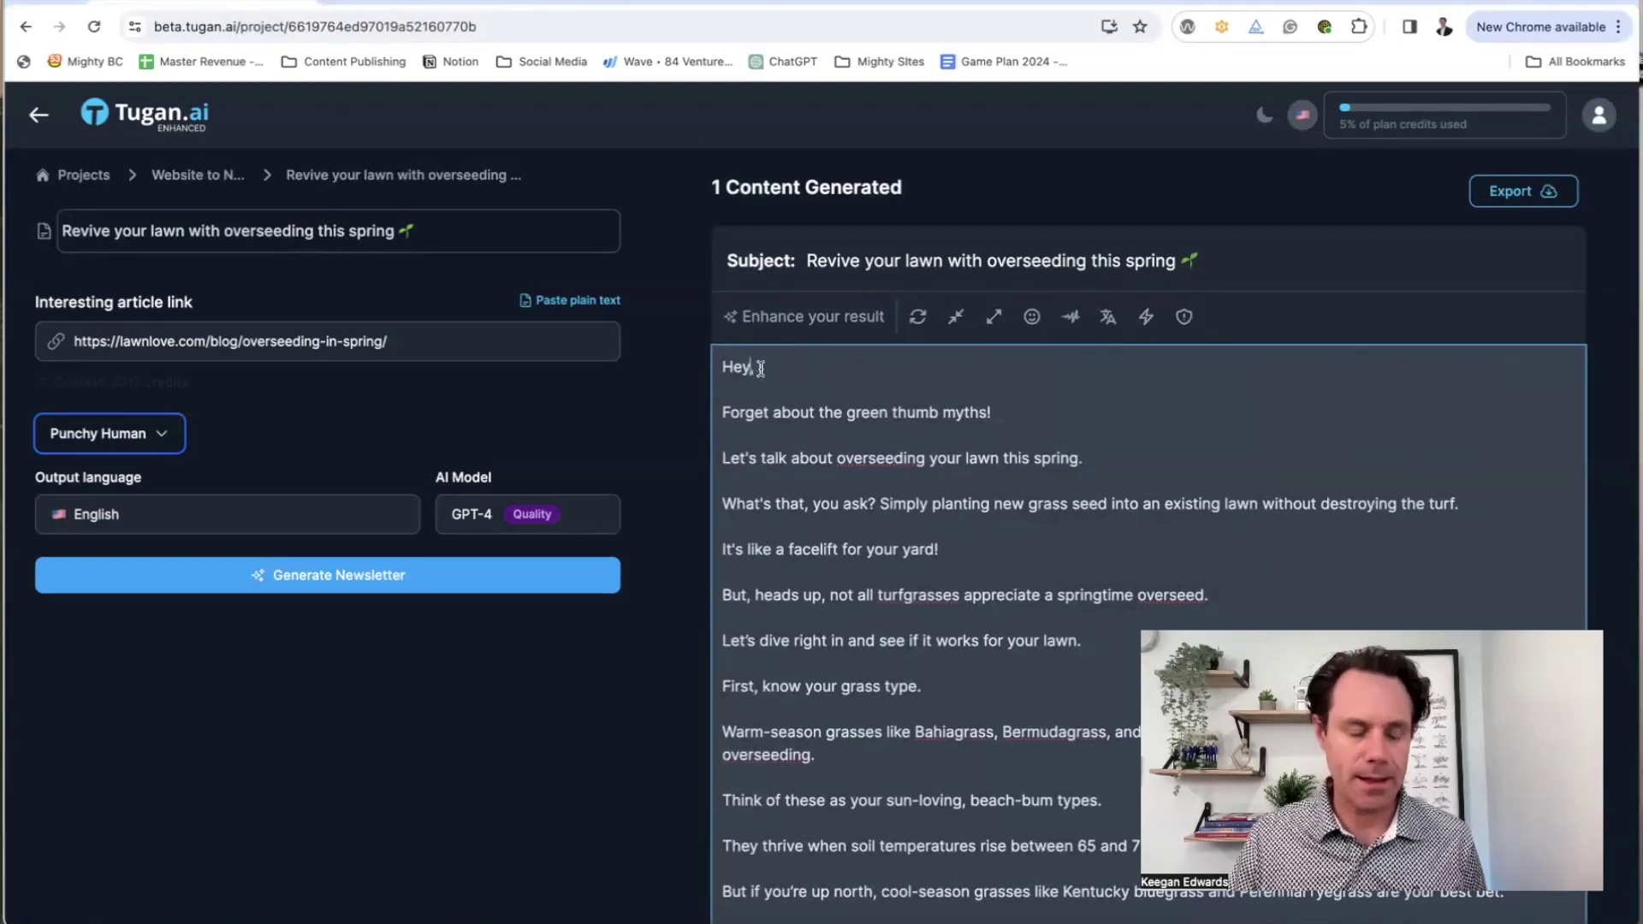
key(ctrl+a)
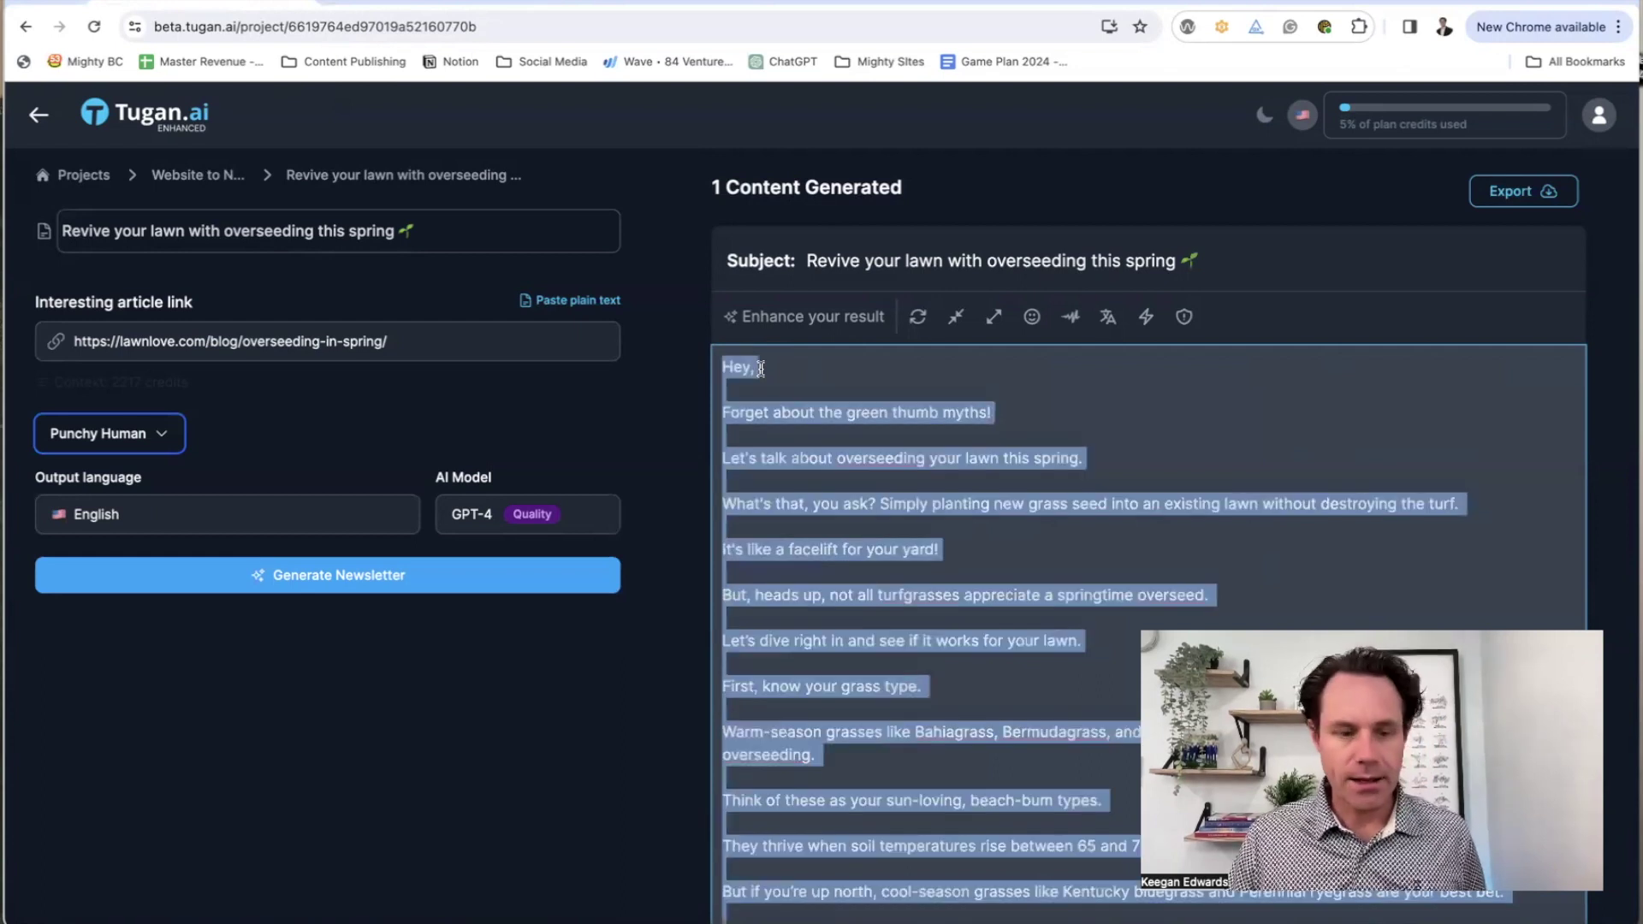
click(611, 3)
scroll(963, 372, up, 2)
Retitle the heading 'Spring Overseeding Tips' and select the placeholder paragraph beneath it
click(1043, 357)
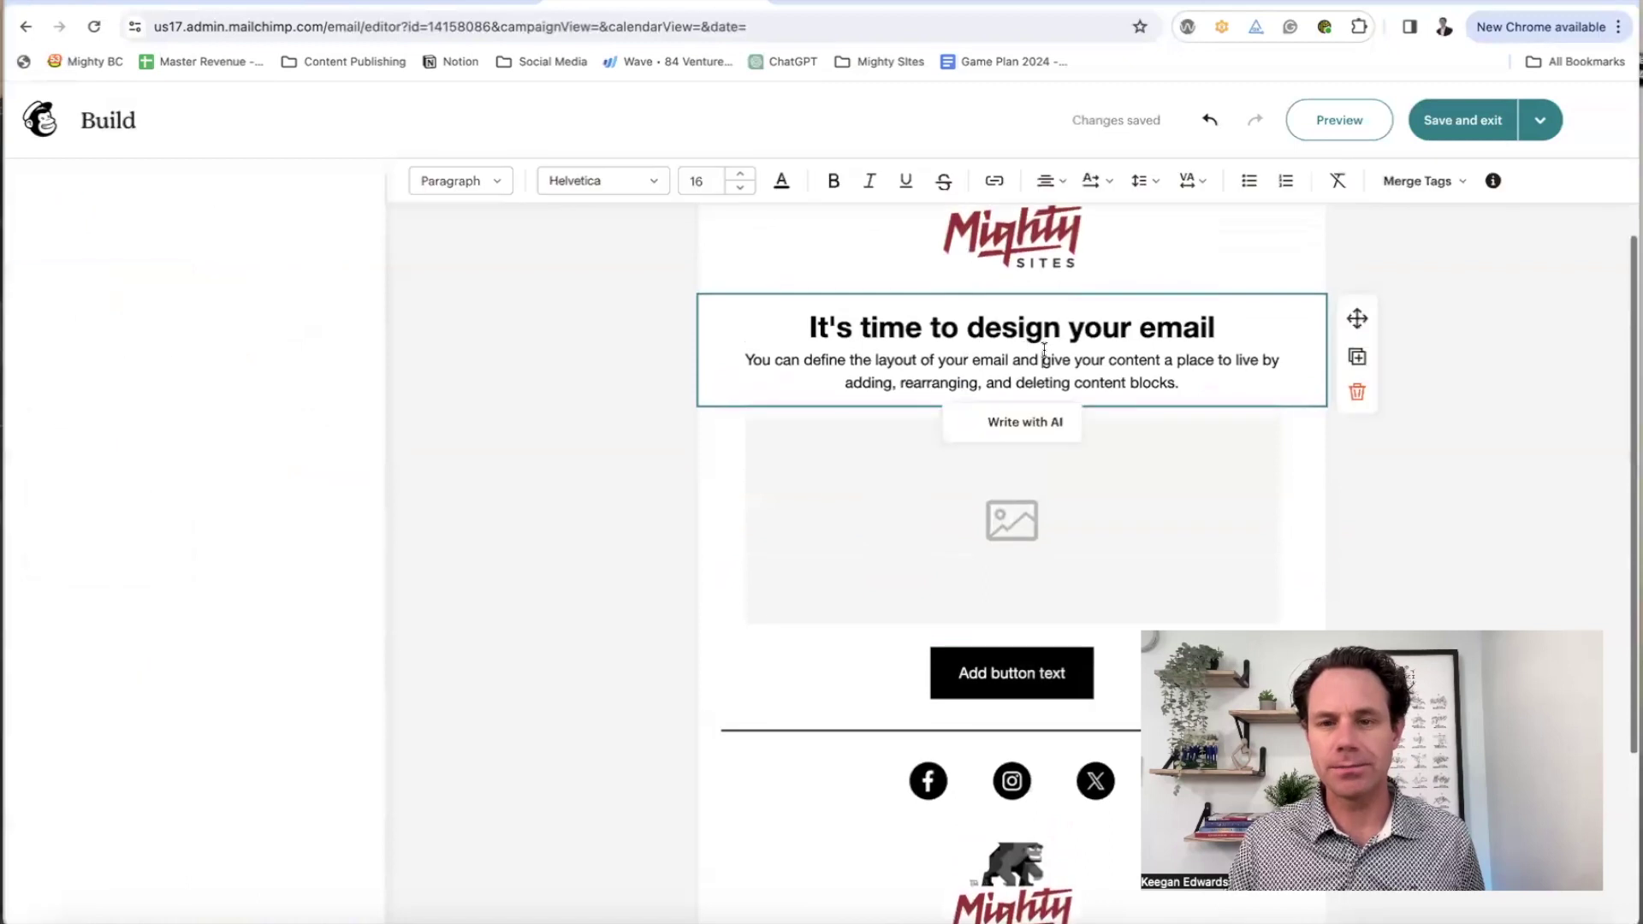
triple_click(1047, 326)
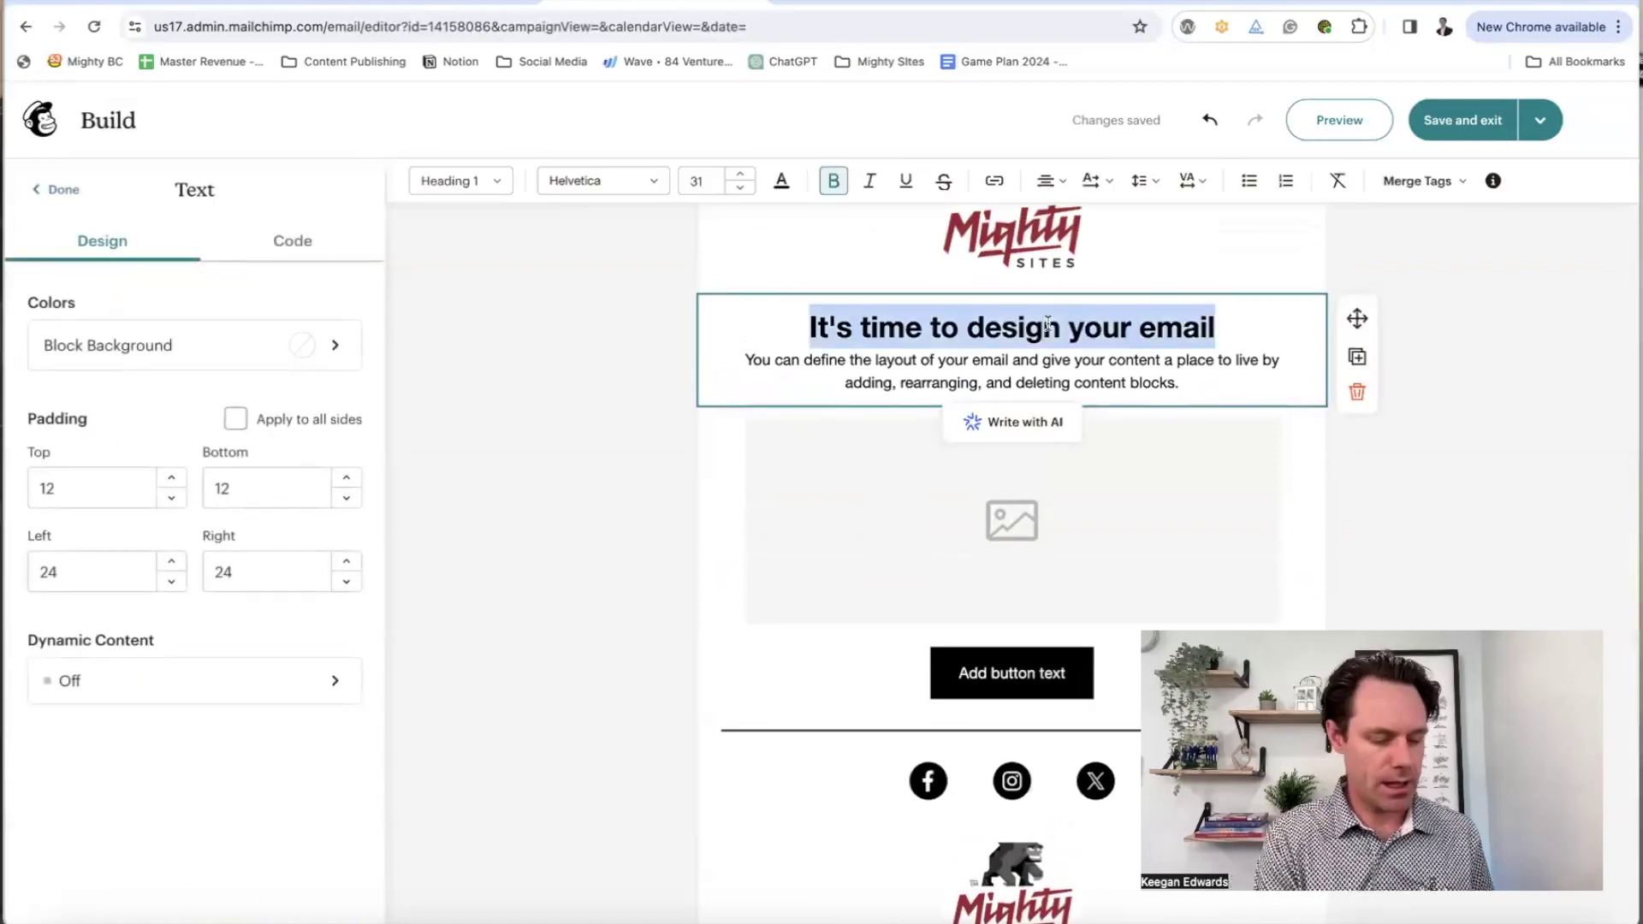
text(Spring Overs)
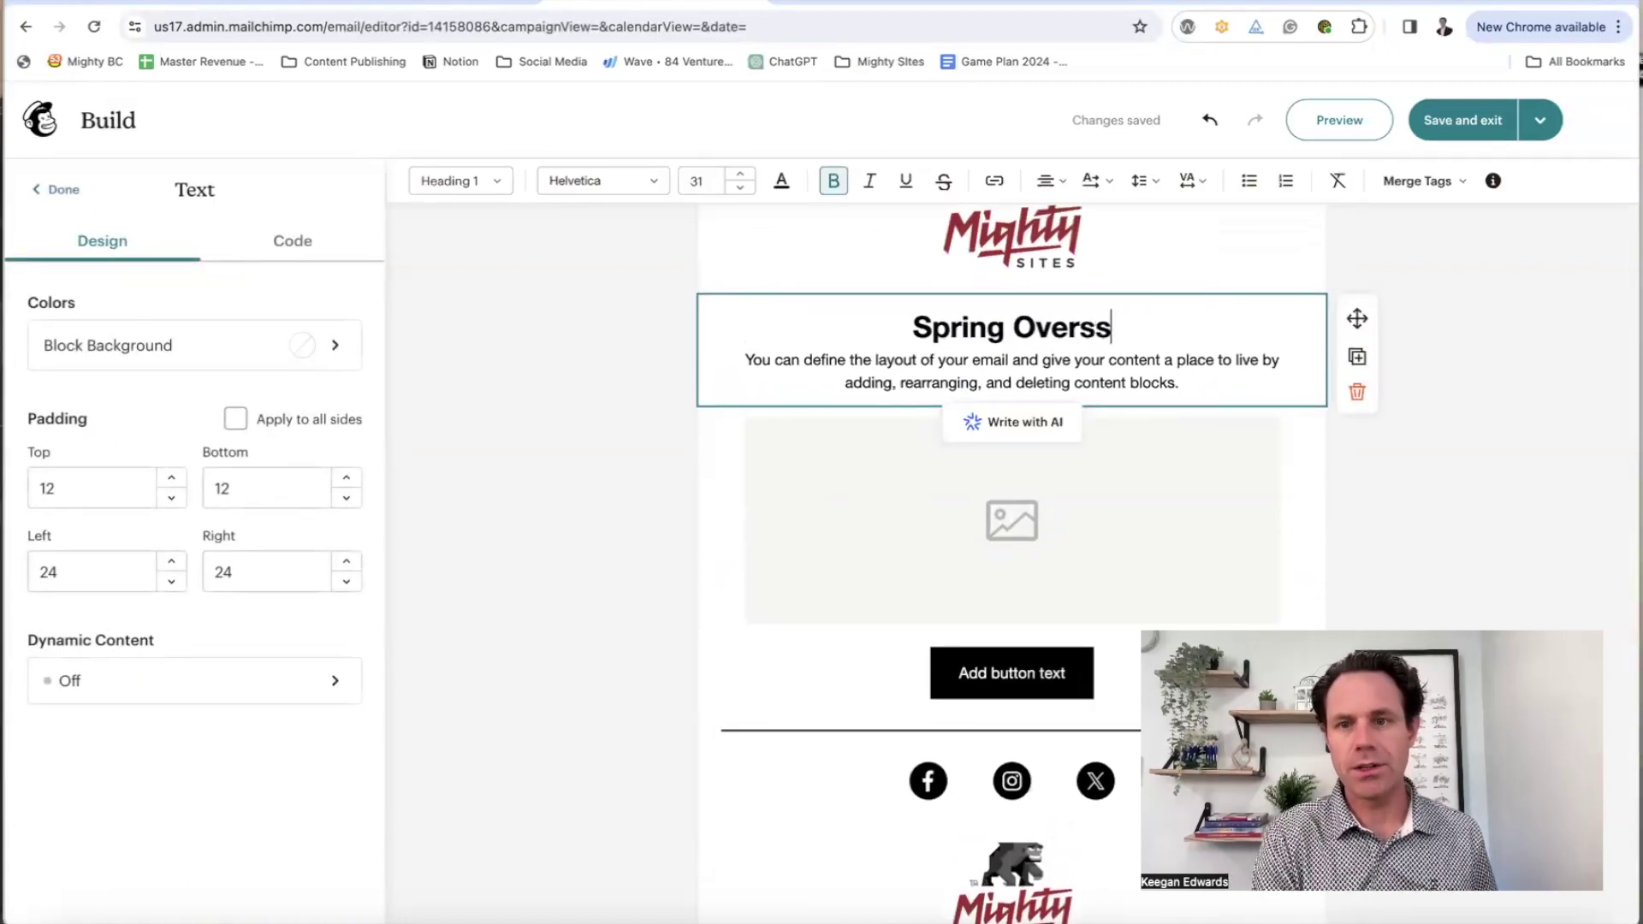
text(eeding Tip)
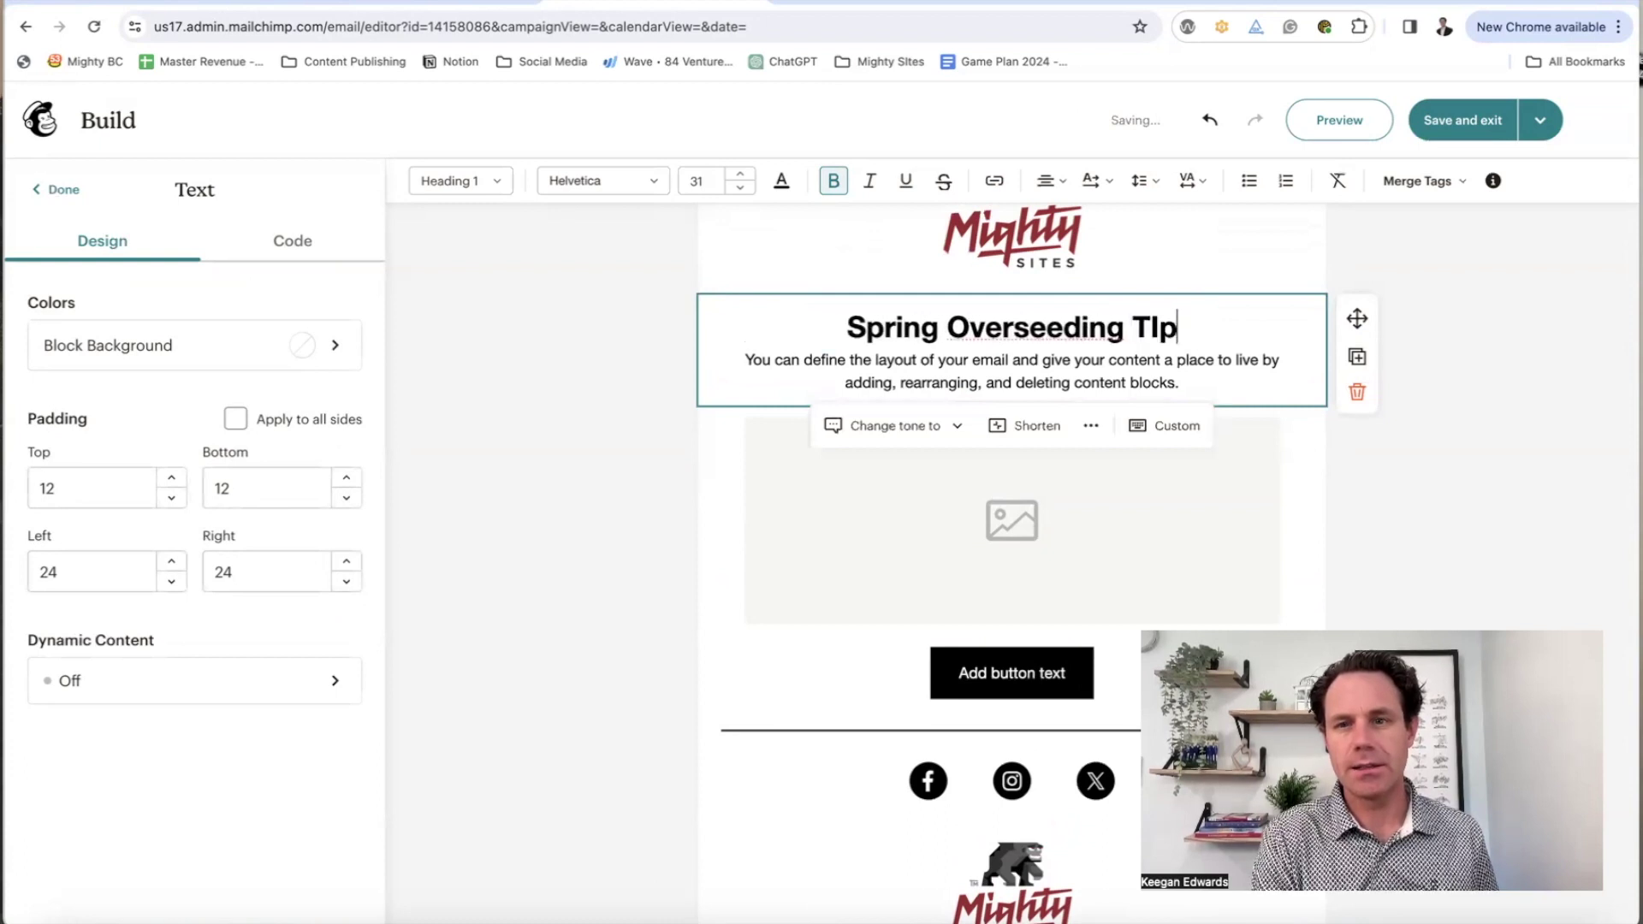
key(BackSpace)
text(ps)
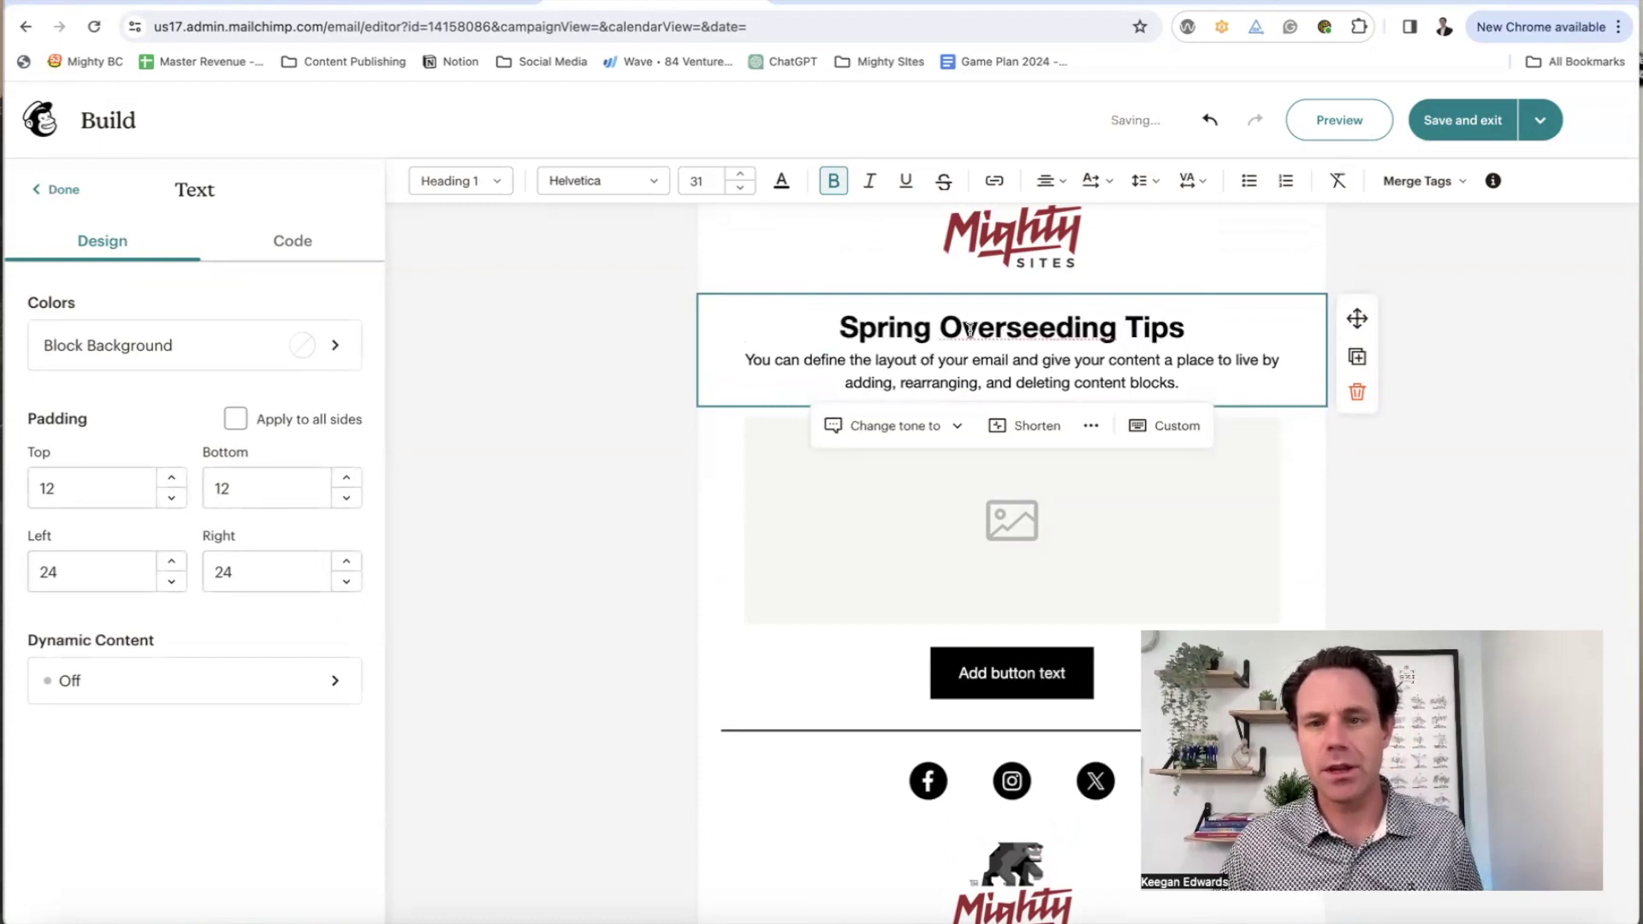
triple_click(1031, 358)
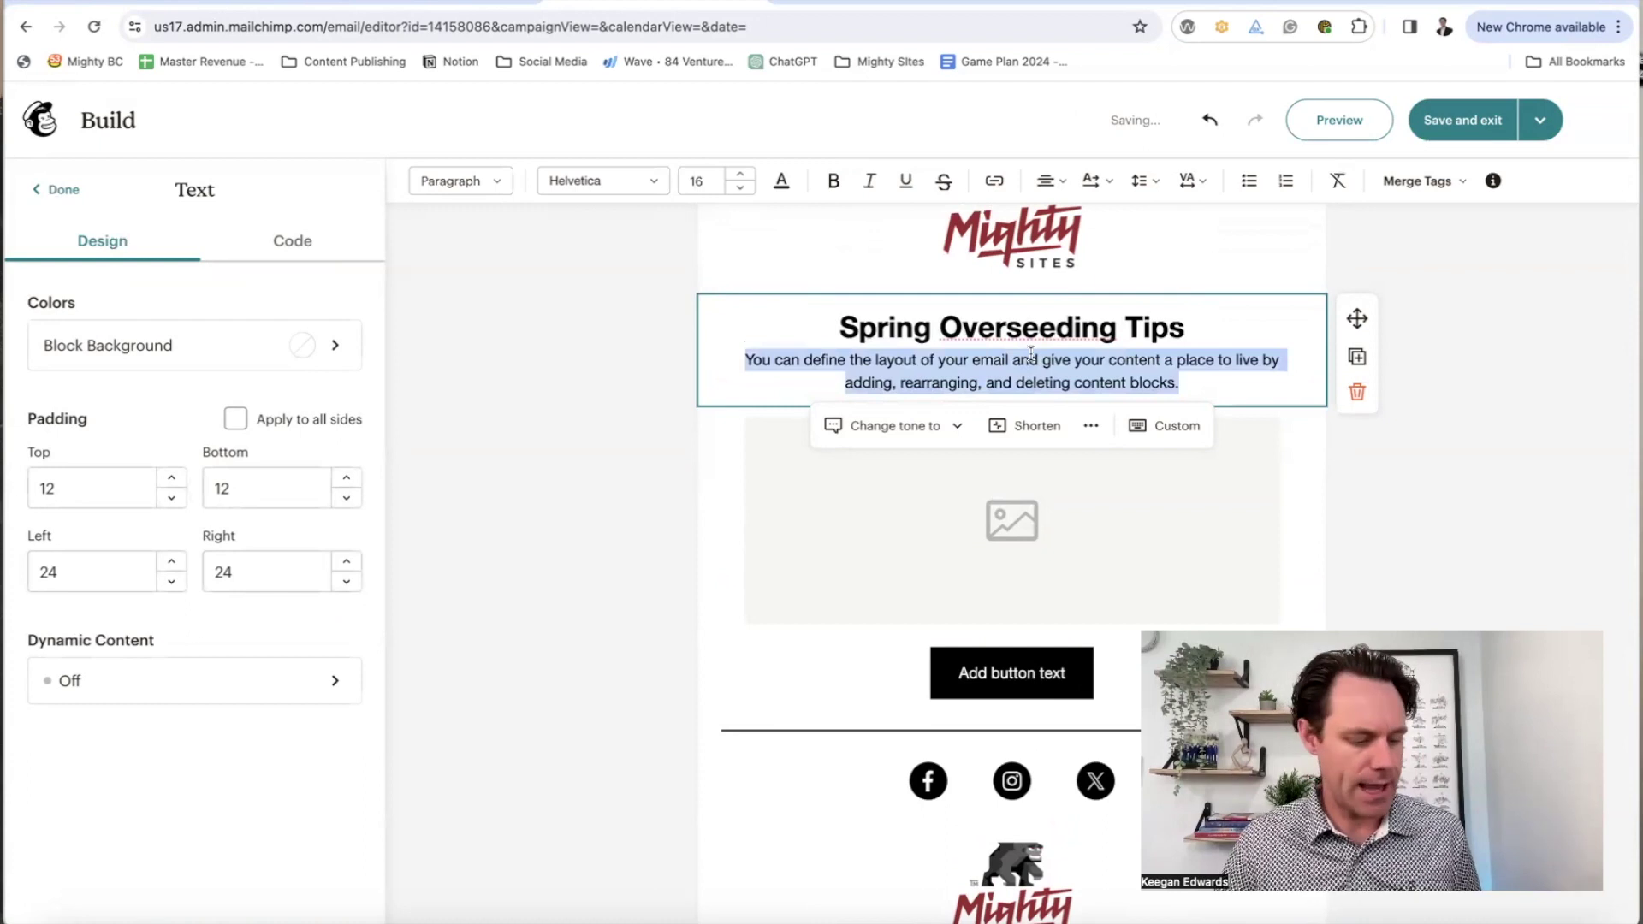
Paste the newsletter over the placeholder and add blank lines after the opening sentences
key(ctrl+v)
scroll(1141, 435, down, 5)
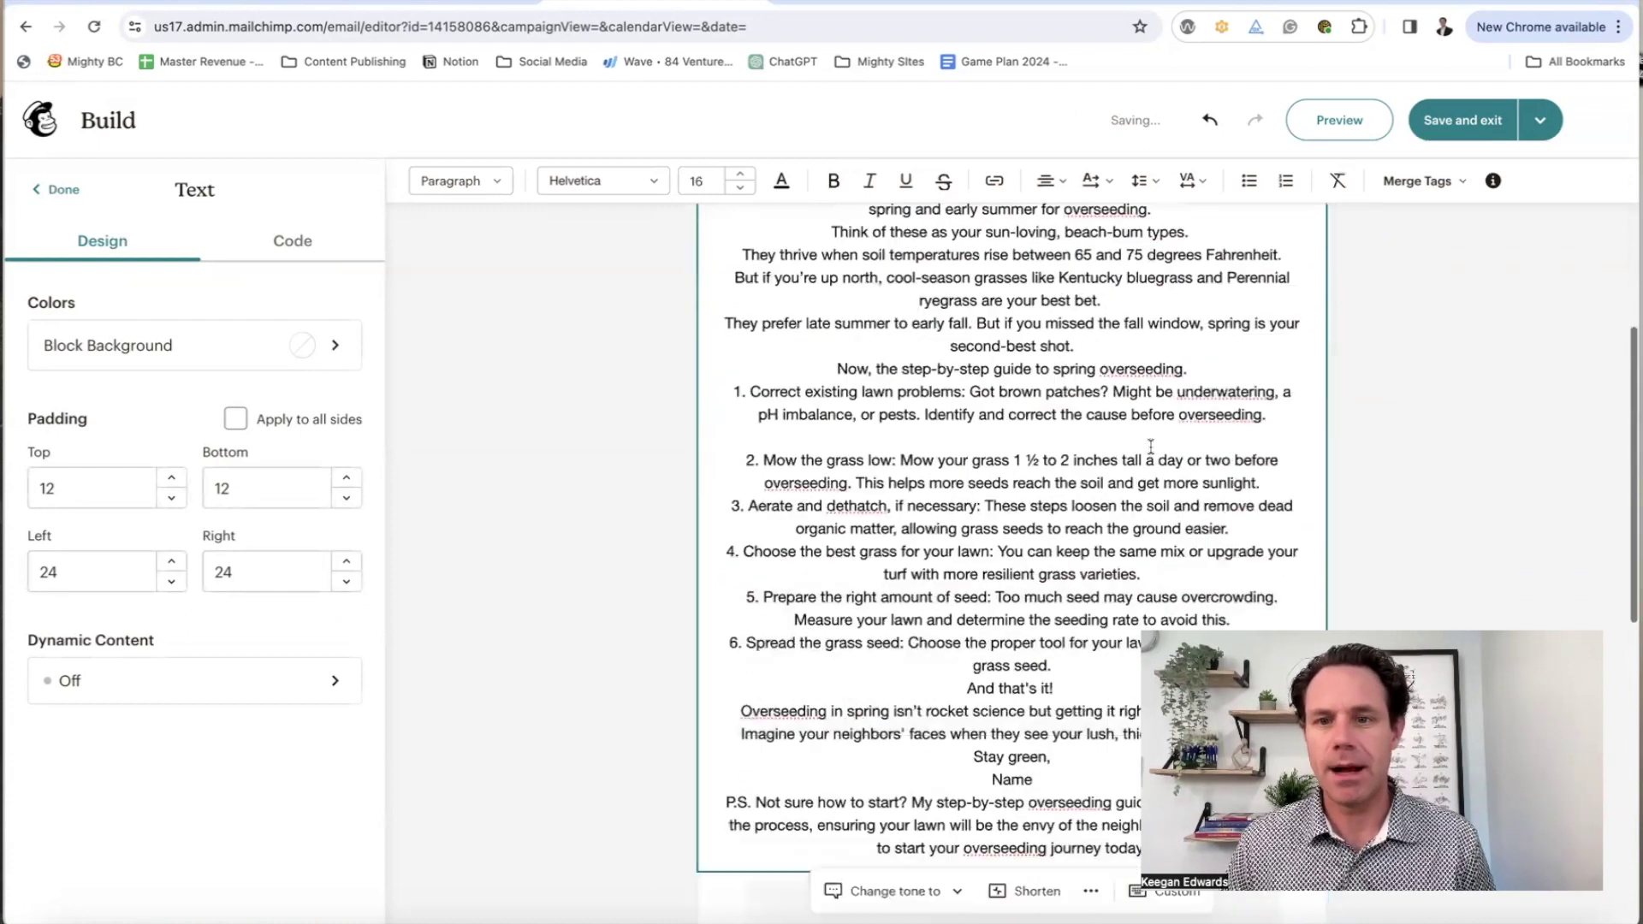
scroll(1144, 442, down, 4)
scroll(1148, 444, up, 5)
scroll(1150, 446, up, 1)
scroll(910, 514, up, 1)
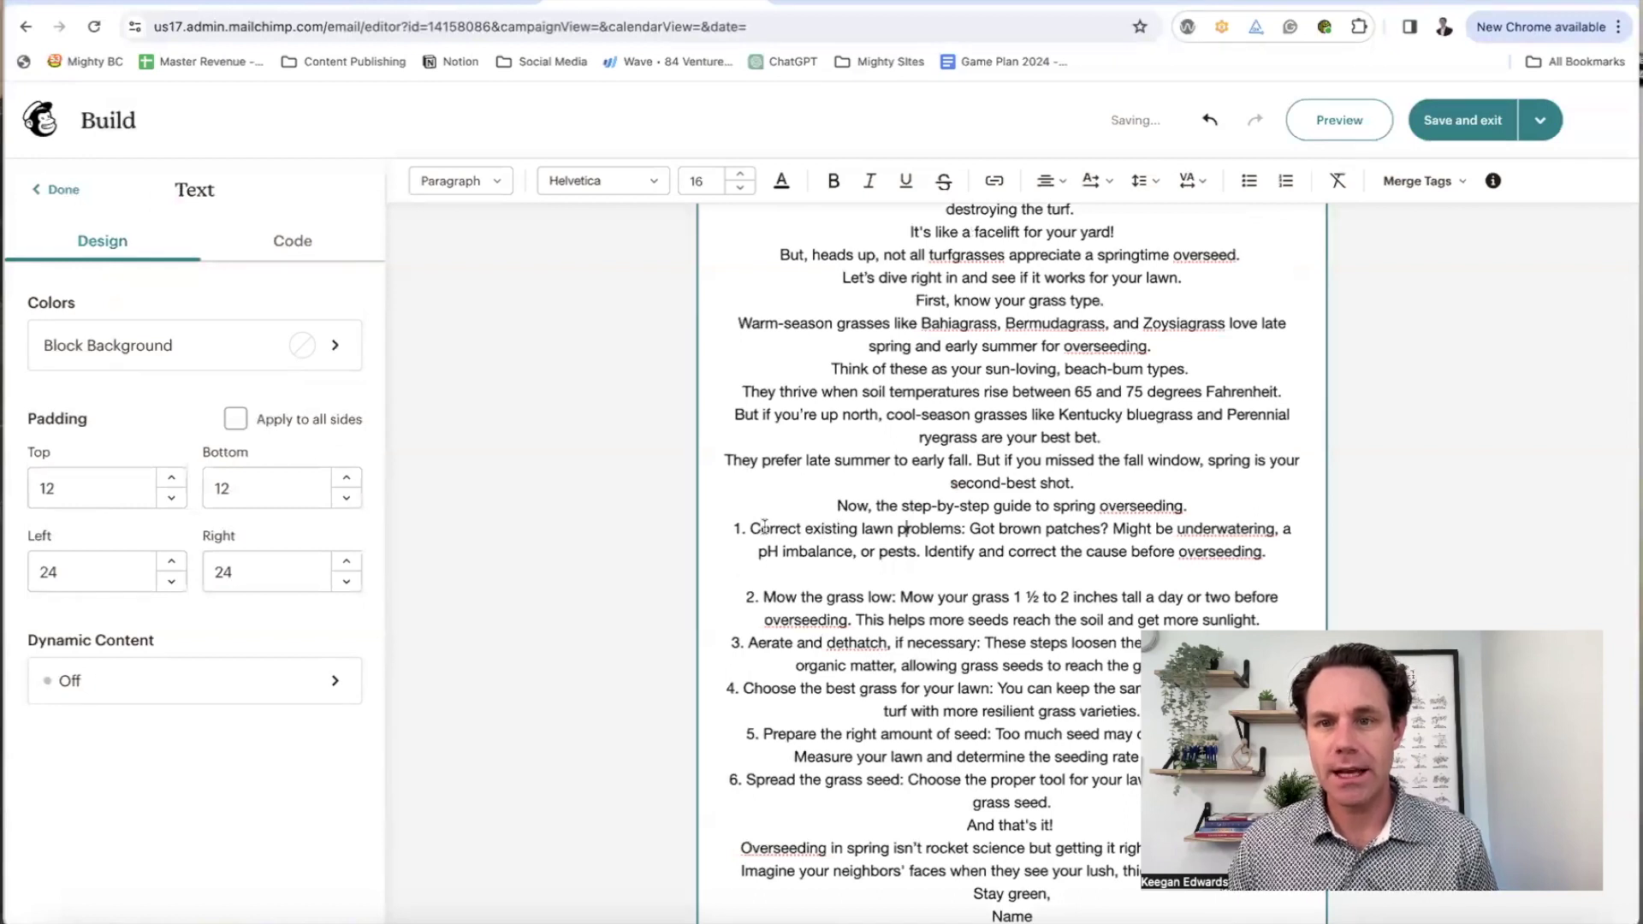
click(1153, 329)
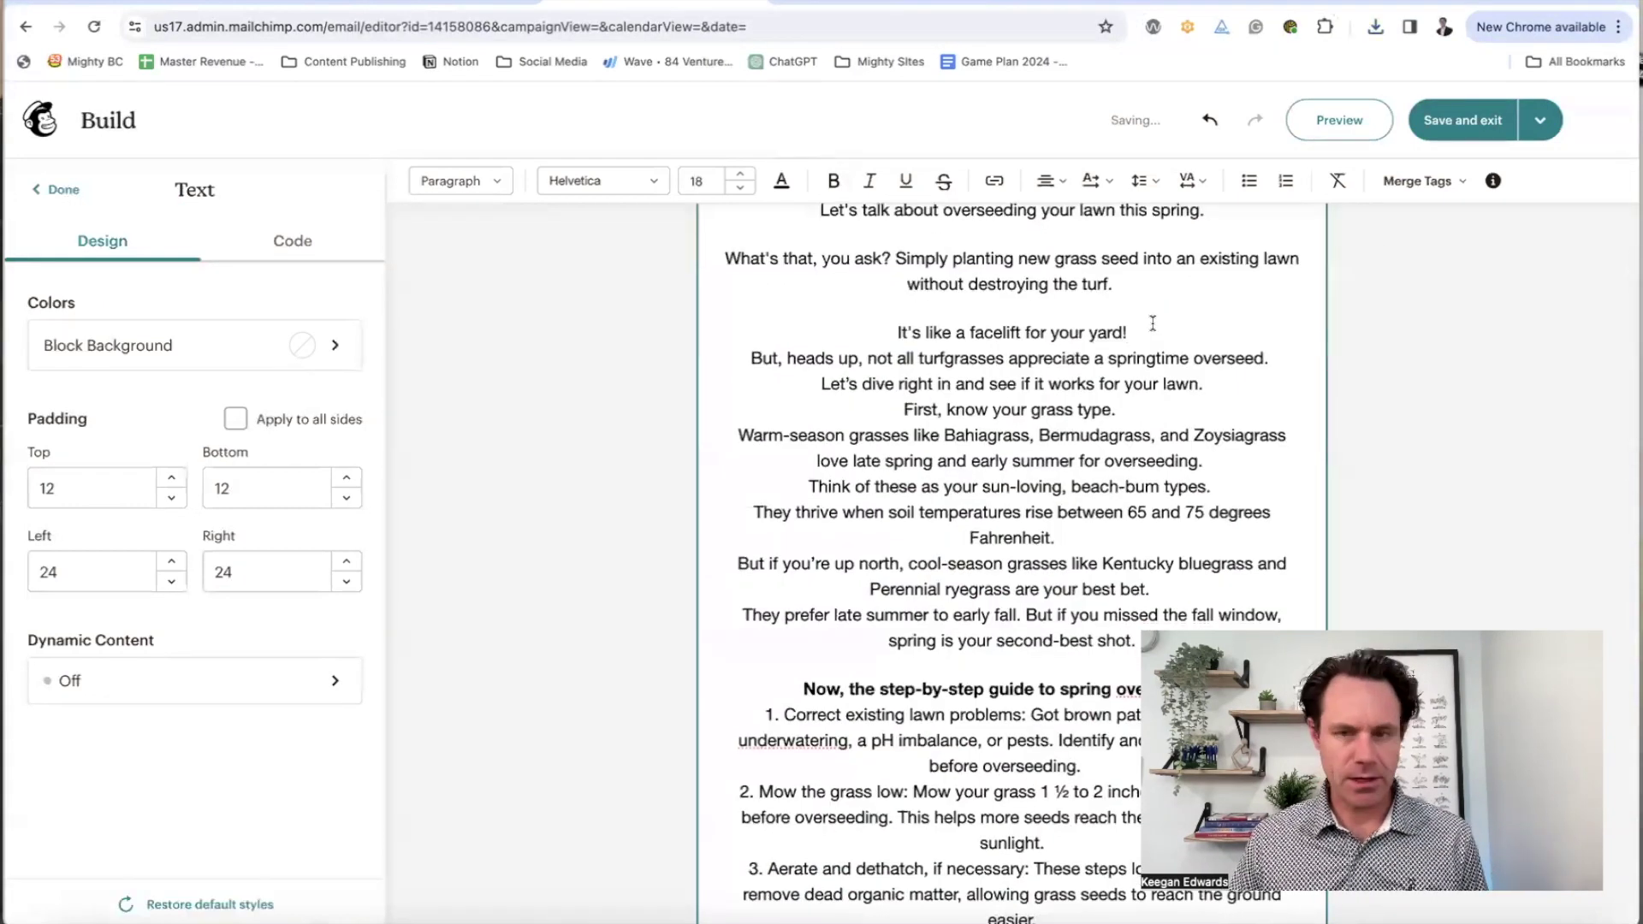
key(Return)
click(1220, 408)
key(Return)
click(1170, 457)
key(Return)
scroll(1169, 457, down, 1)
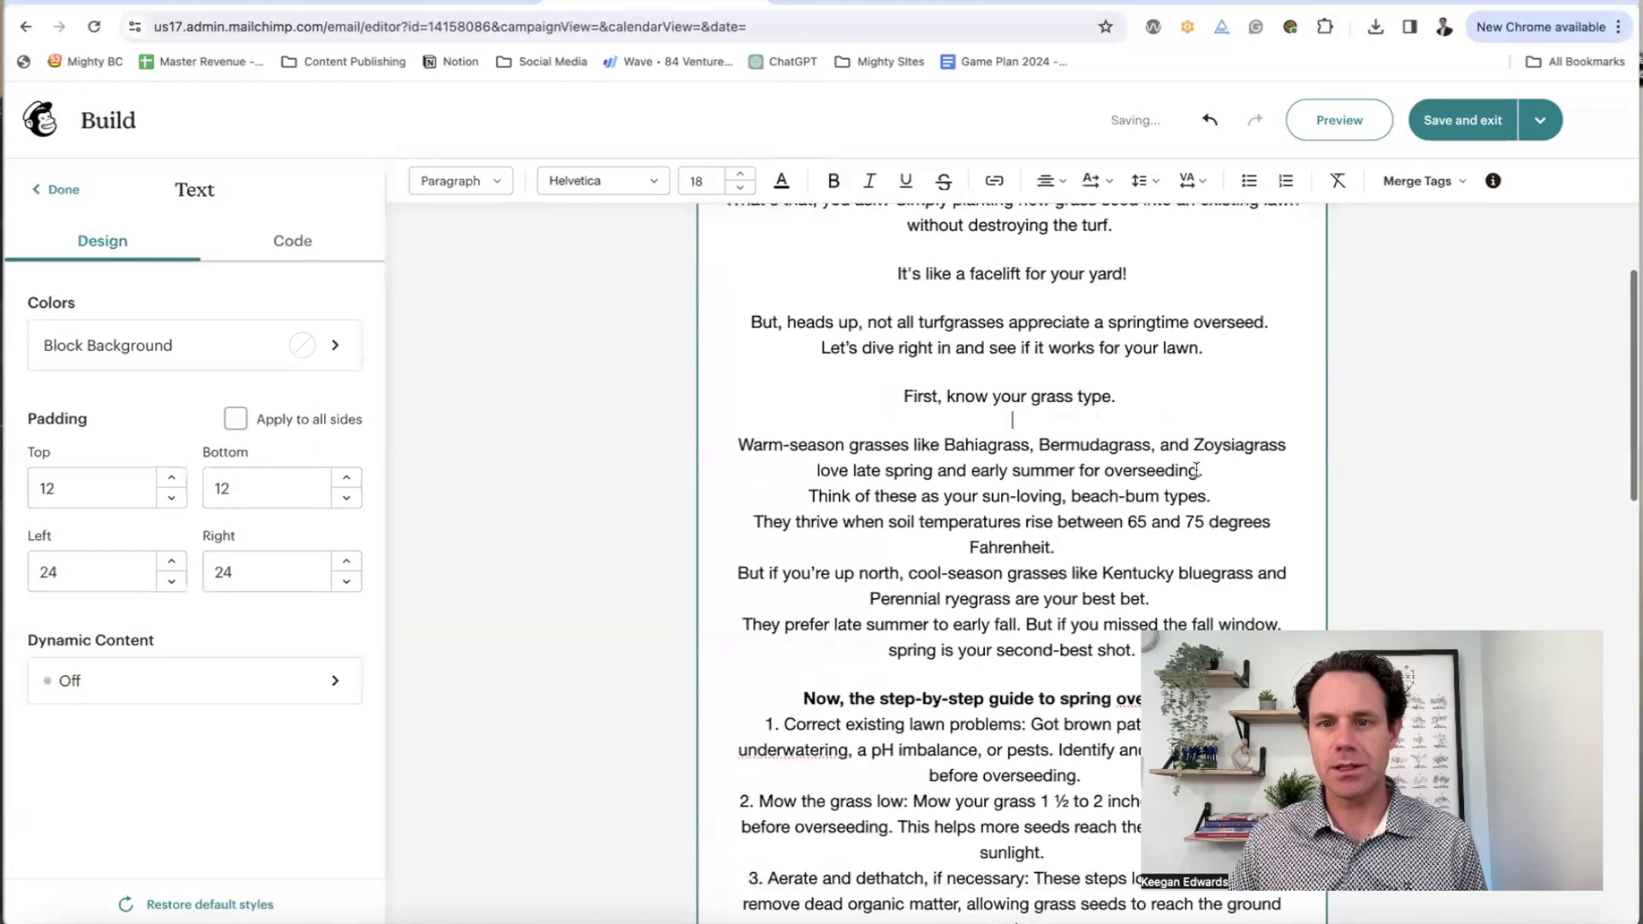
scroll(1219, 433, down, 2)
scroll(1229, 344, down, 1)
Add blank lines after the warm-season, beach-bum, Fahrenheit and best-bet sentences
click(1230, 349)
key(Return)
click(1212, 402)
key(Return)
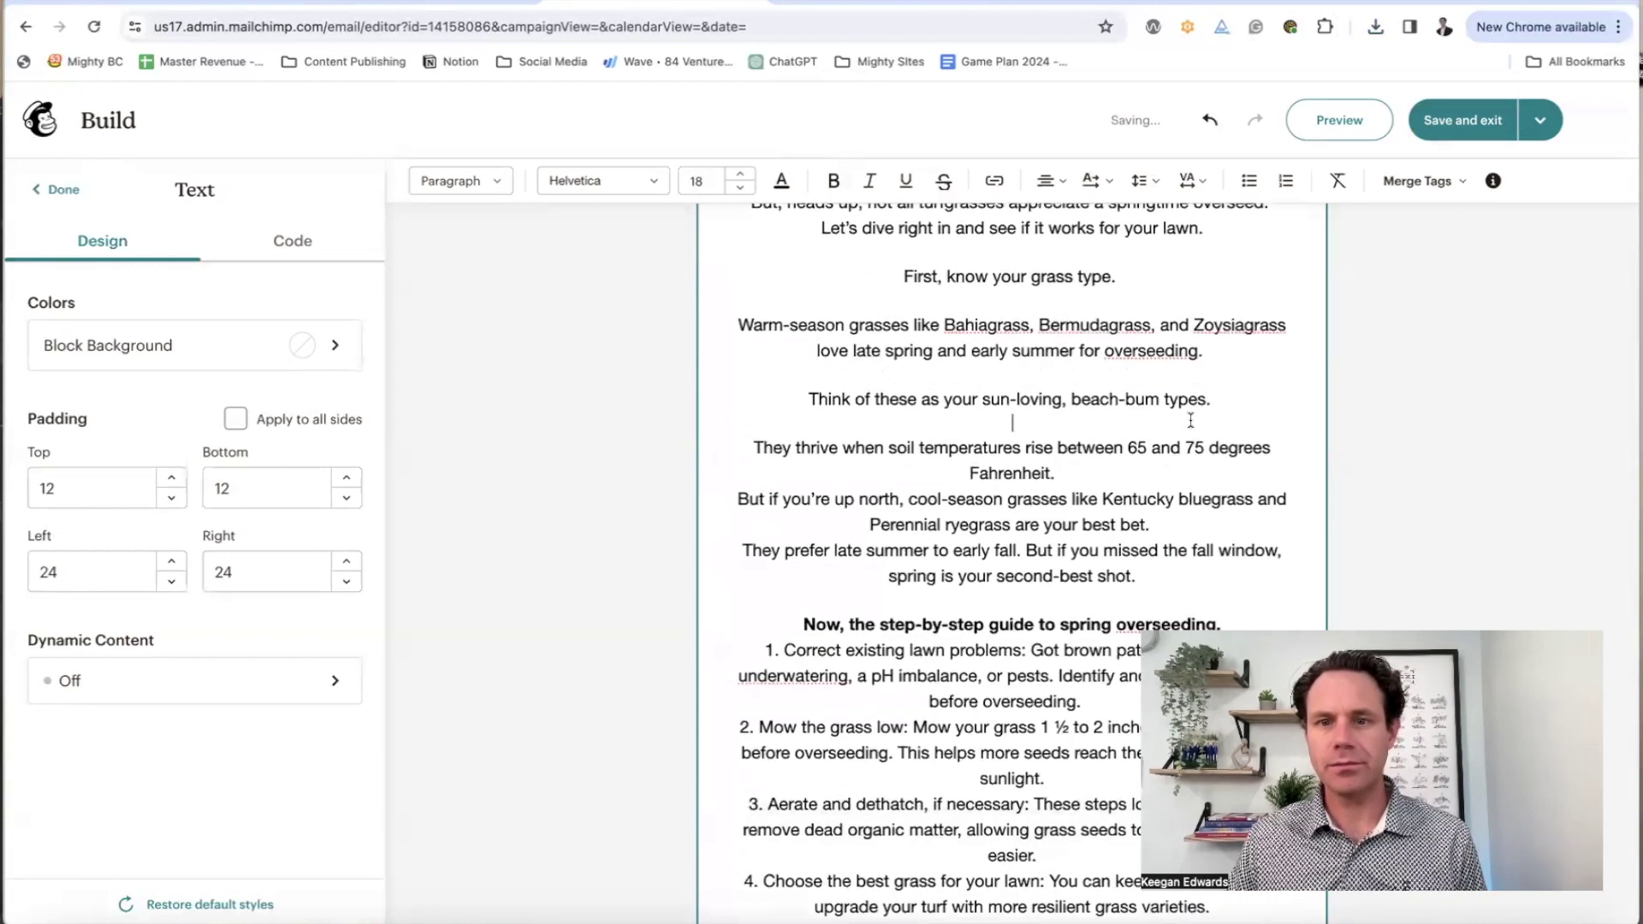
click(1130, 478)
key(Return)
click(1136, 475)
key(Return)
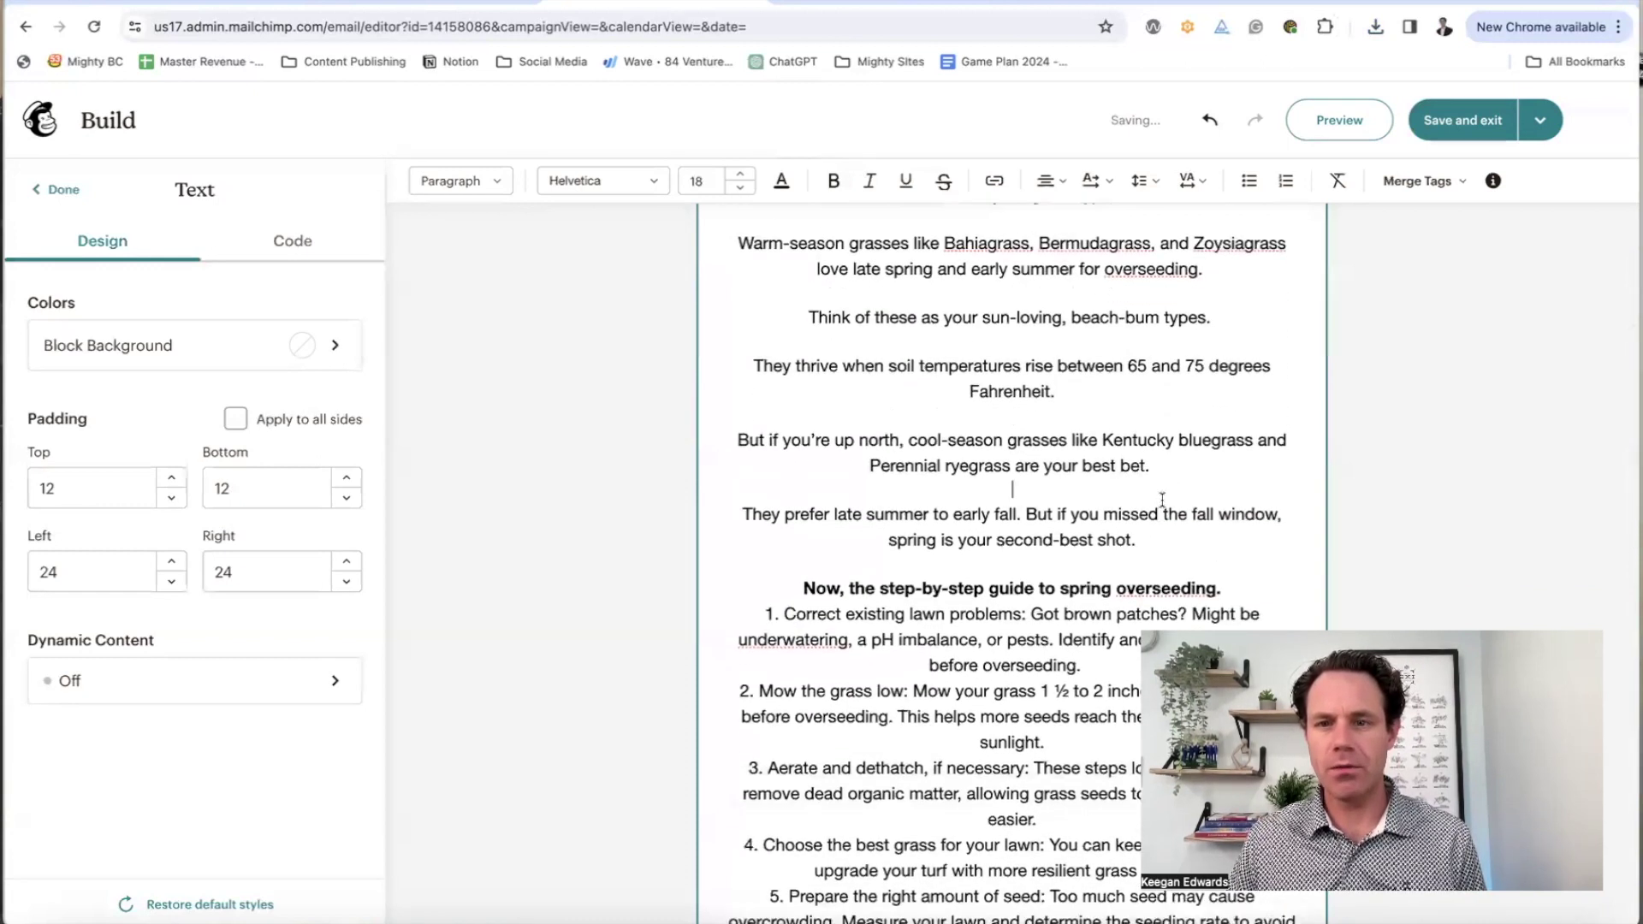
scroll(1189, 403, down, 2)
Space out the step-by-step guide heading, steps 1–6, and the closing 'And that's it!'
click(1229, 435)
key(Return)
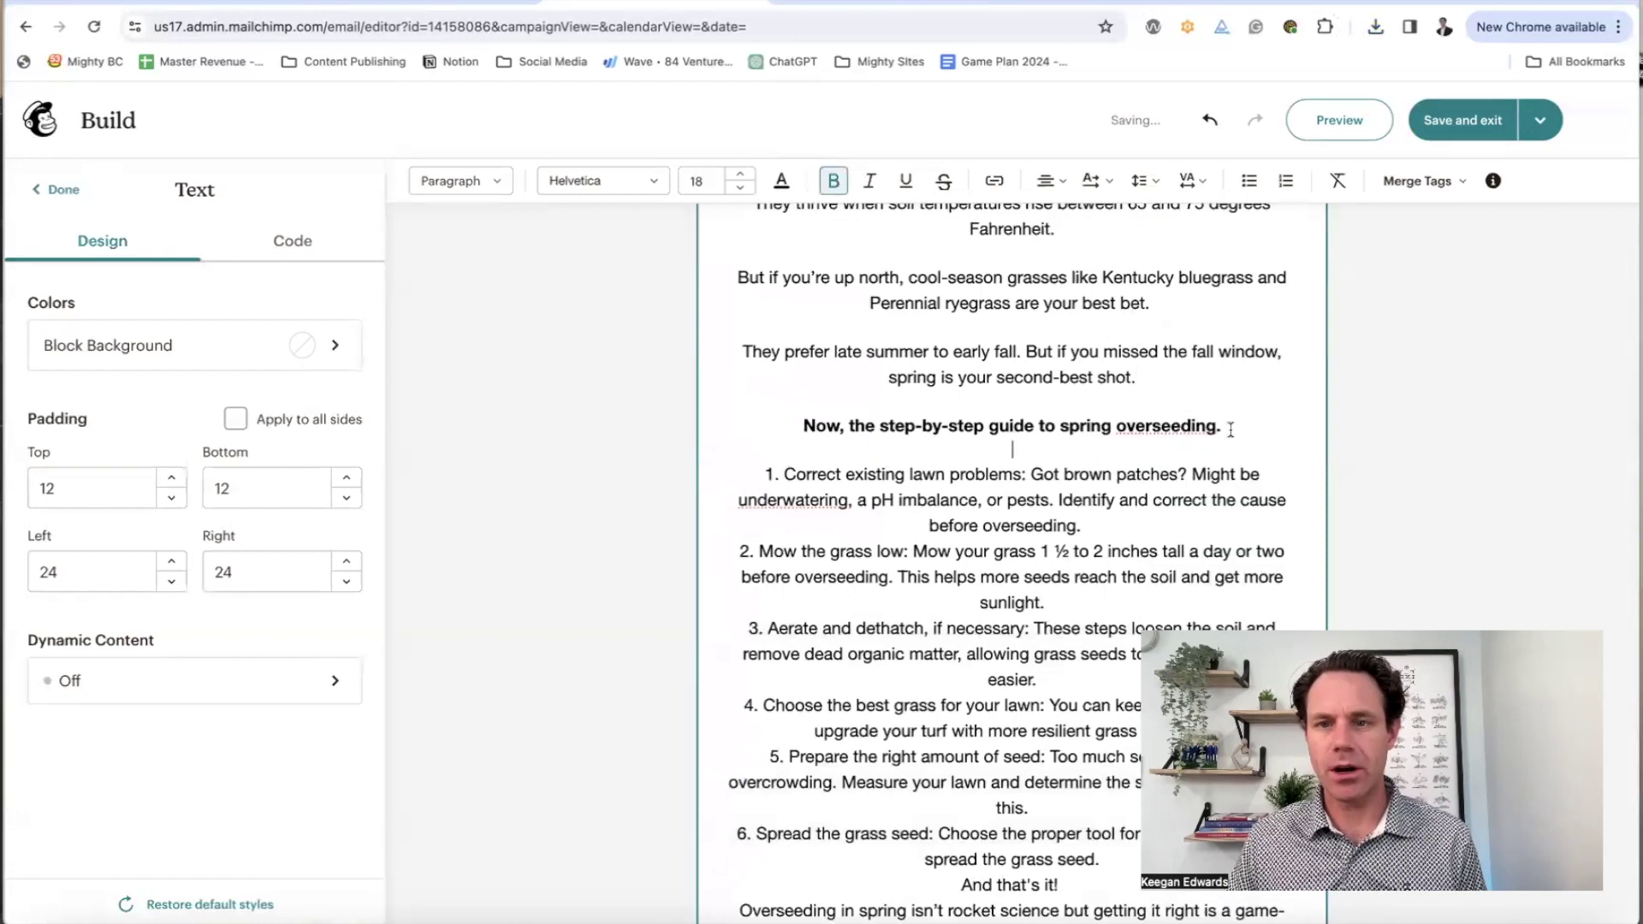
scroll(1224, 427, down, 3)
click(1151, 325)
key(Return)
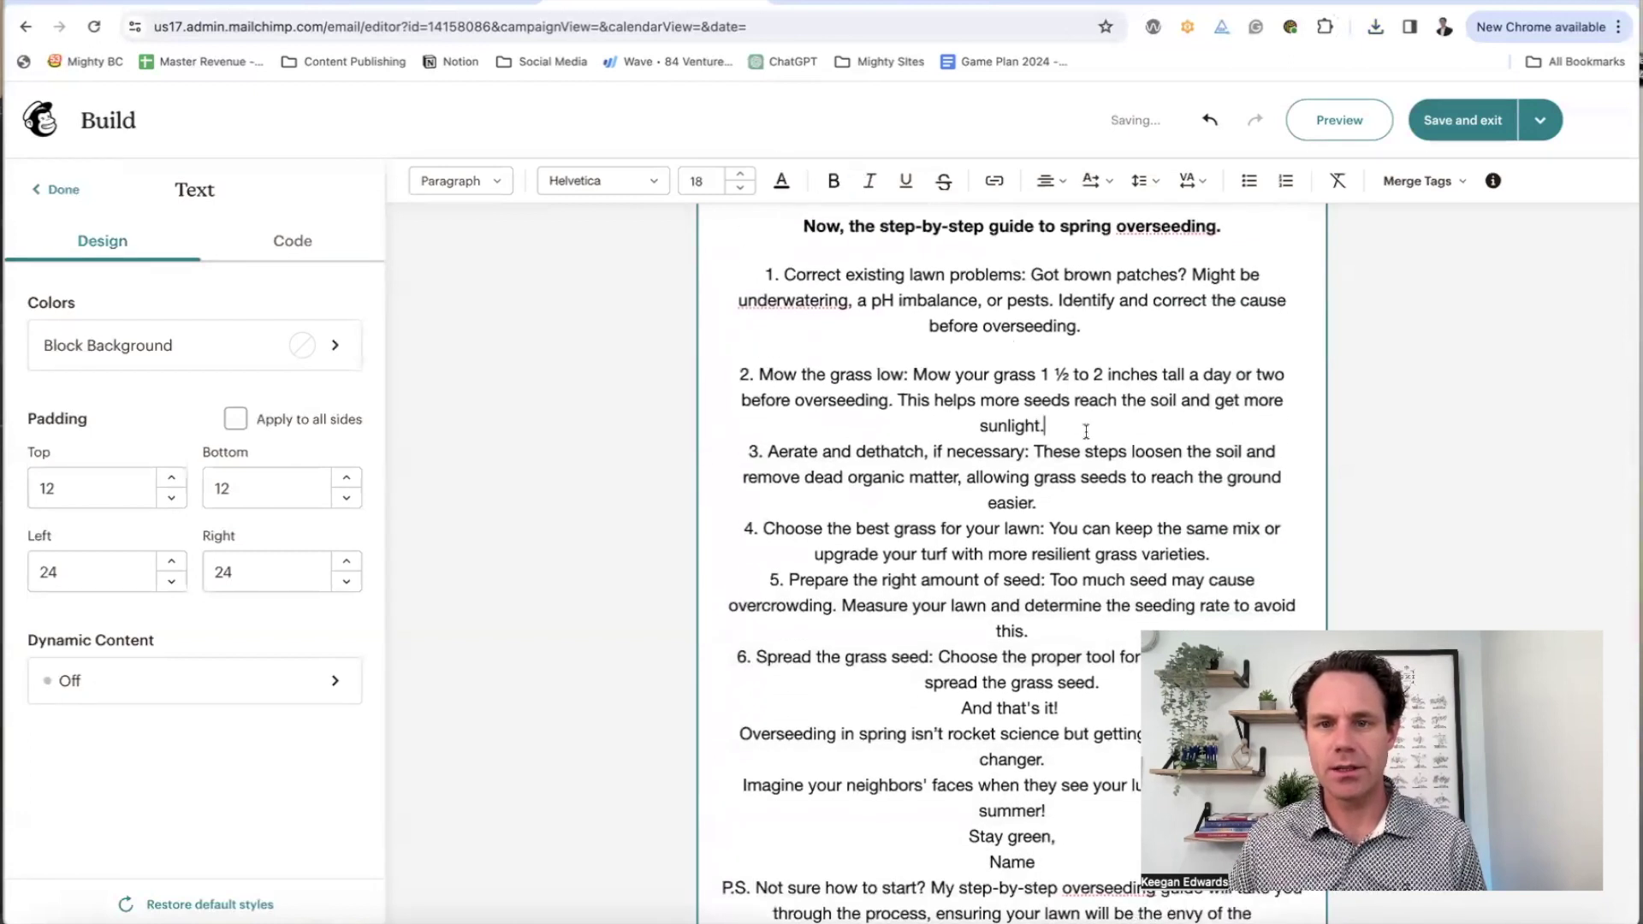
key(Return)
click(1087, 527)
key(Return)
scroll(1145, 507, down, 2)
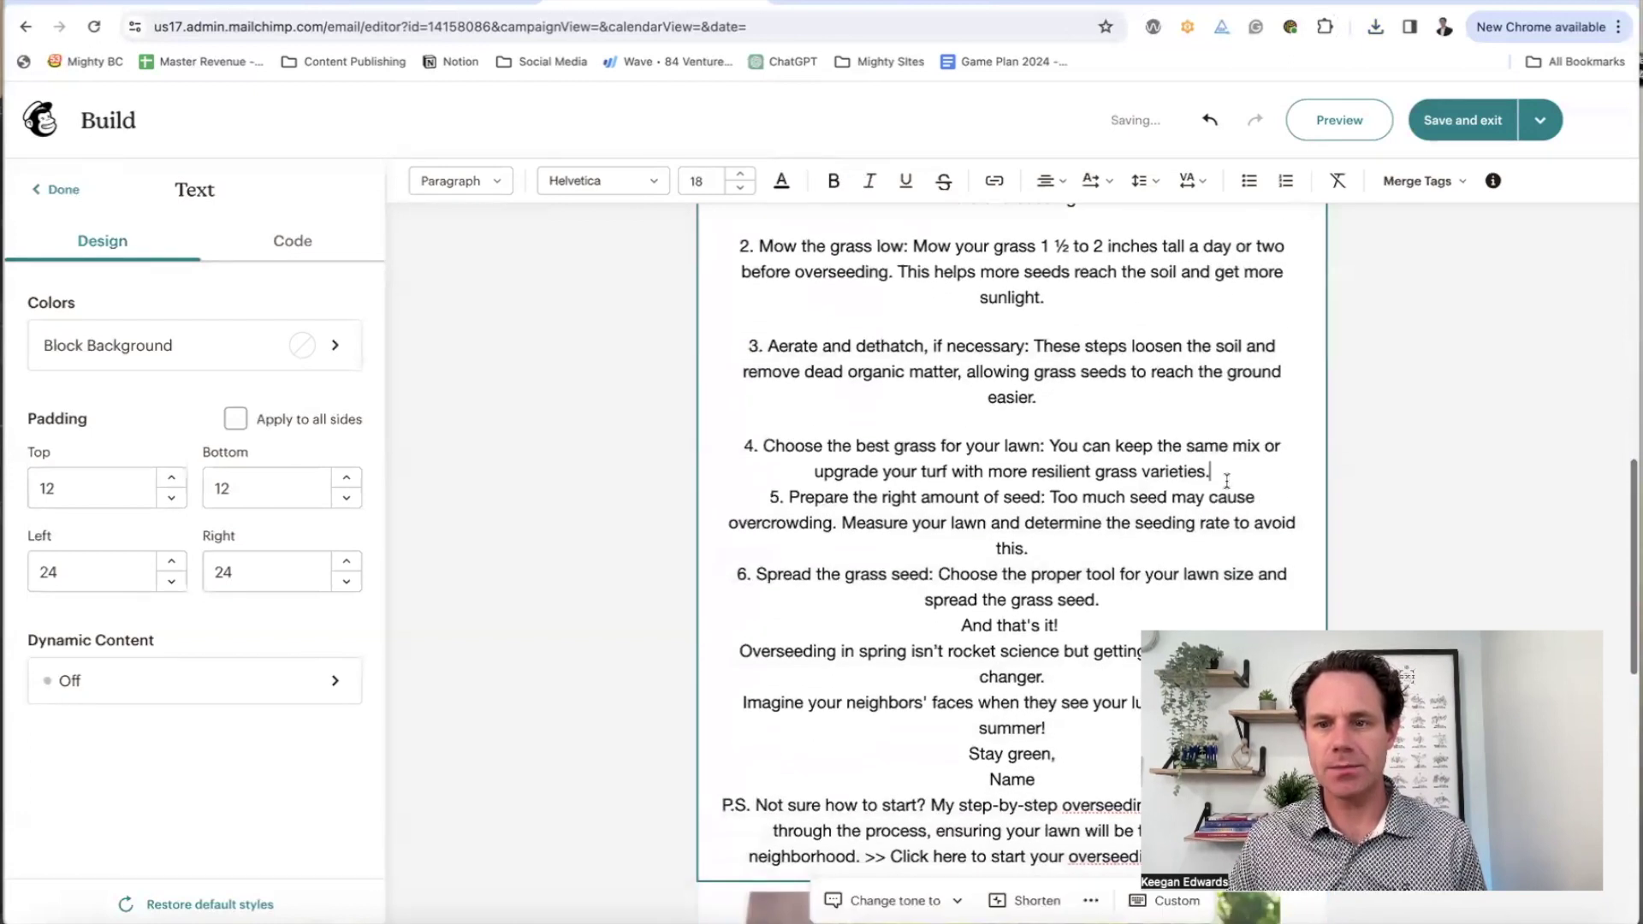
key(Return)
click(1061, 550)
key(Return)
scroll(1060, 550, down, 2)
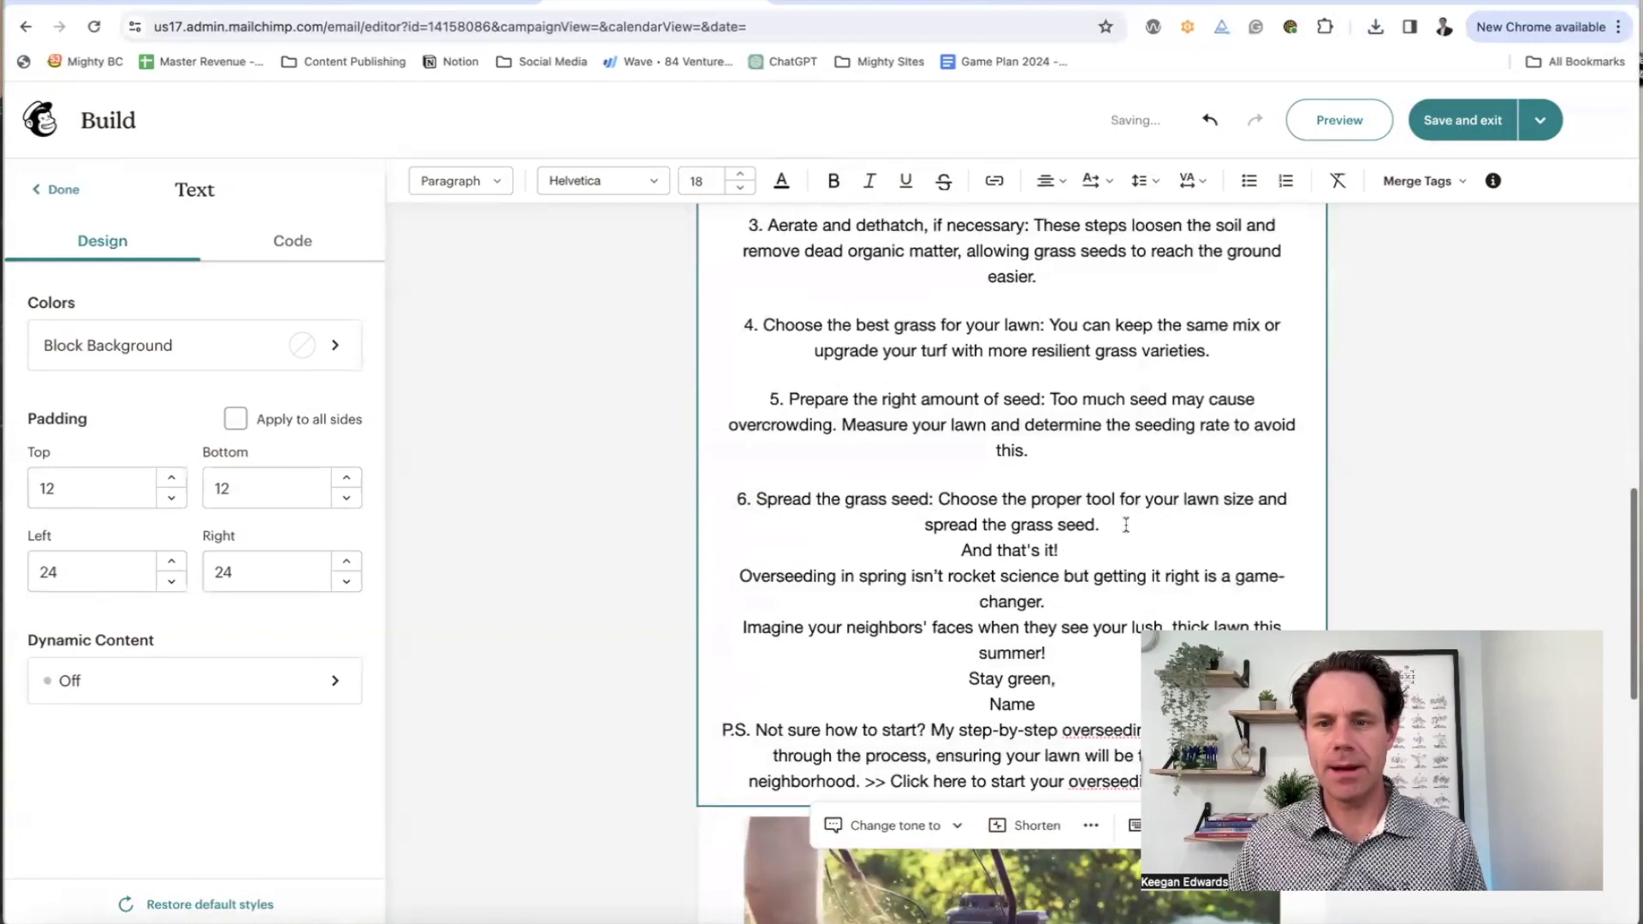
click(1101, 527)
key(Return)
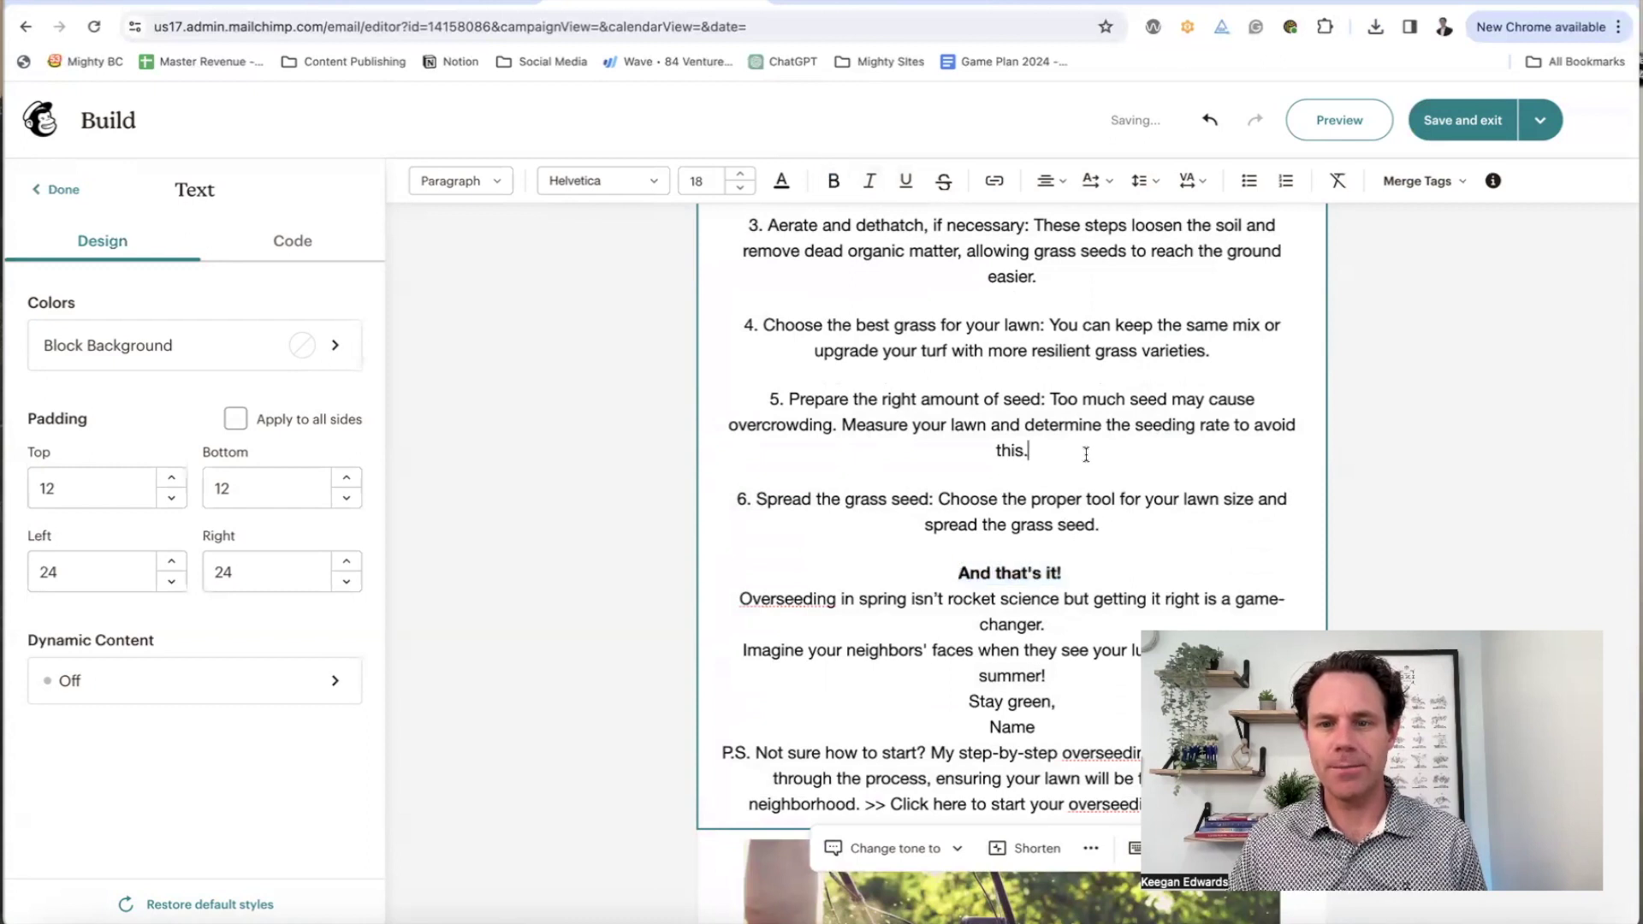
scroll(1085, 453, up, 3)
scroll(1085, 454, up, 3)
scroll(1086, 452, up, 2)
scroll(1088, 452, up, 2)
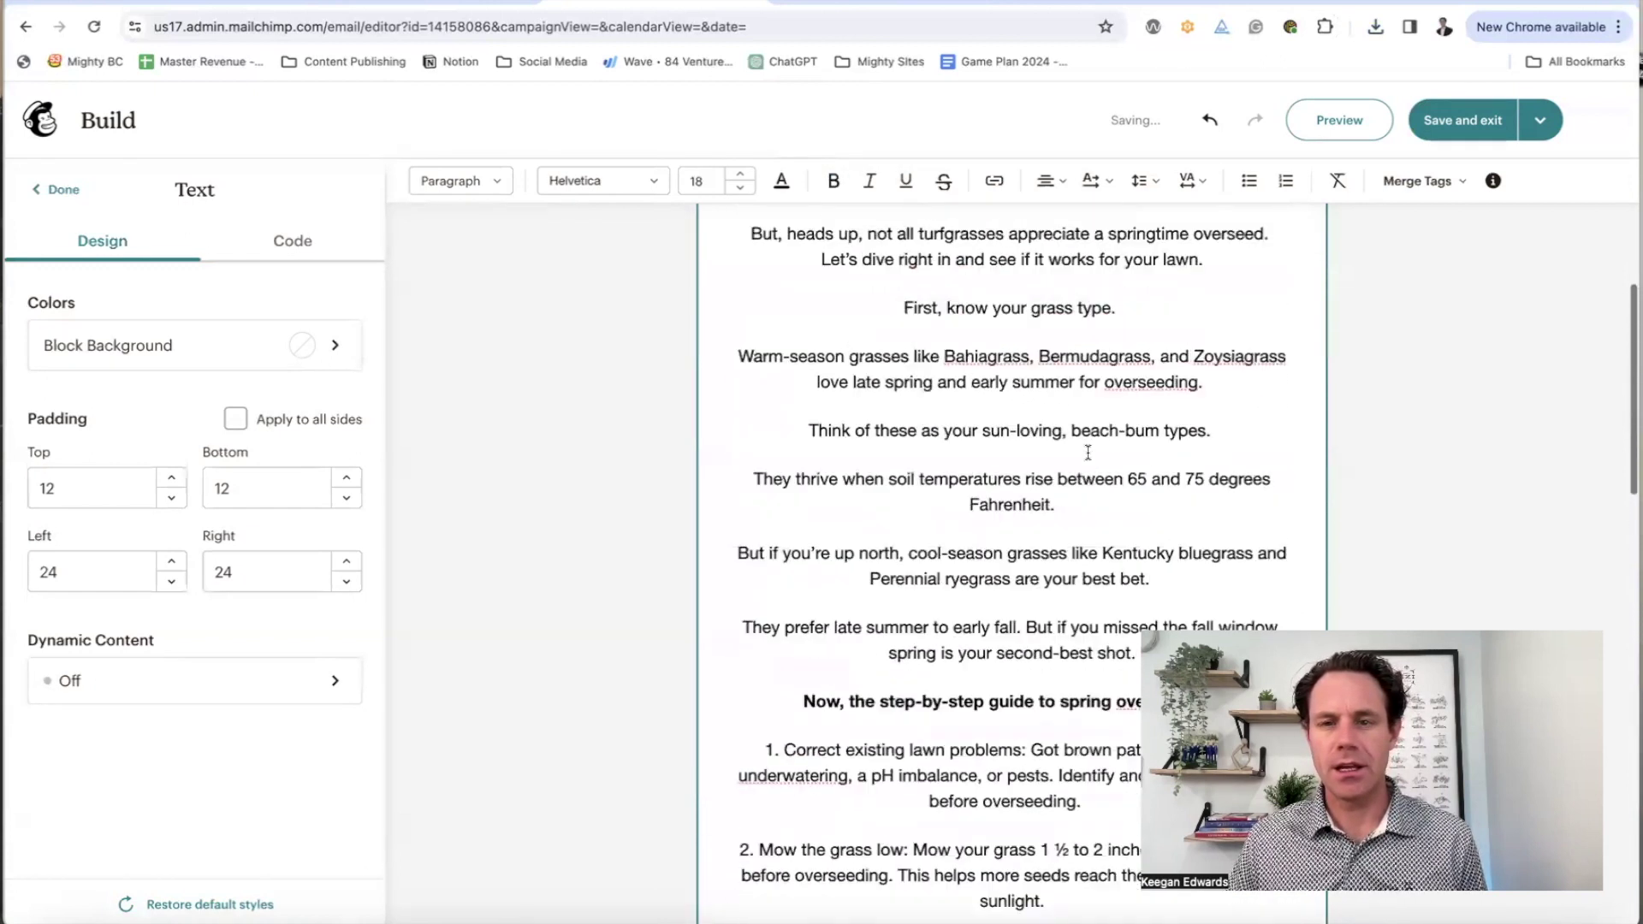
scroll(1086, 452, up, 4)
scroll(1088, 452, up, 3)
scroll(1089, 456, down, 2)
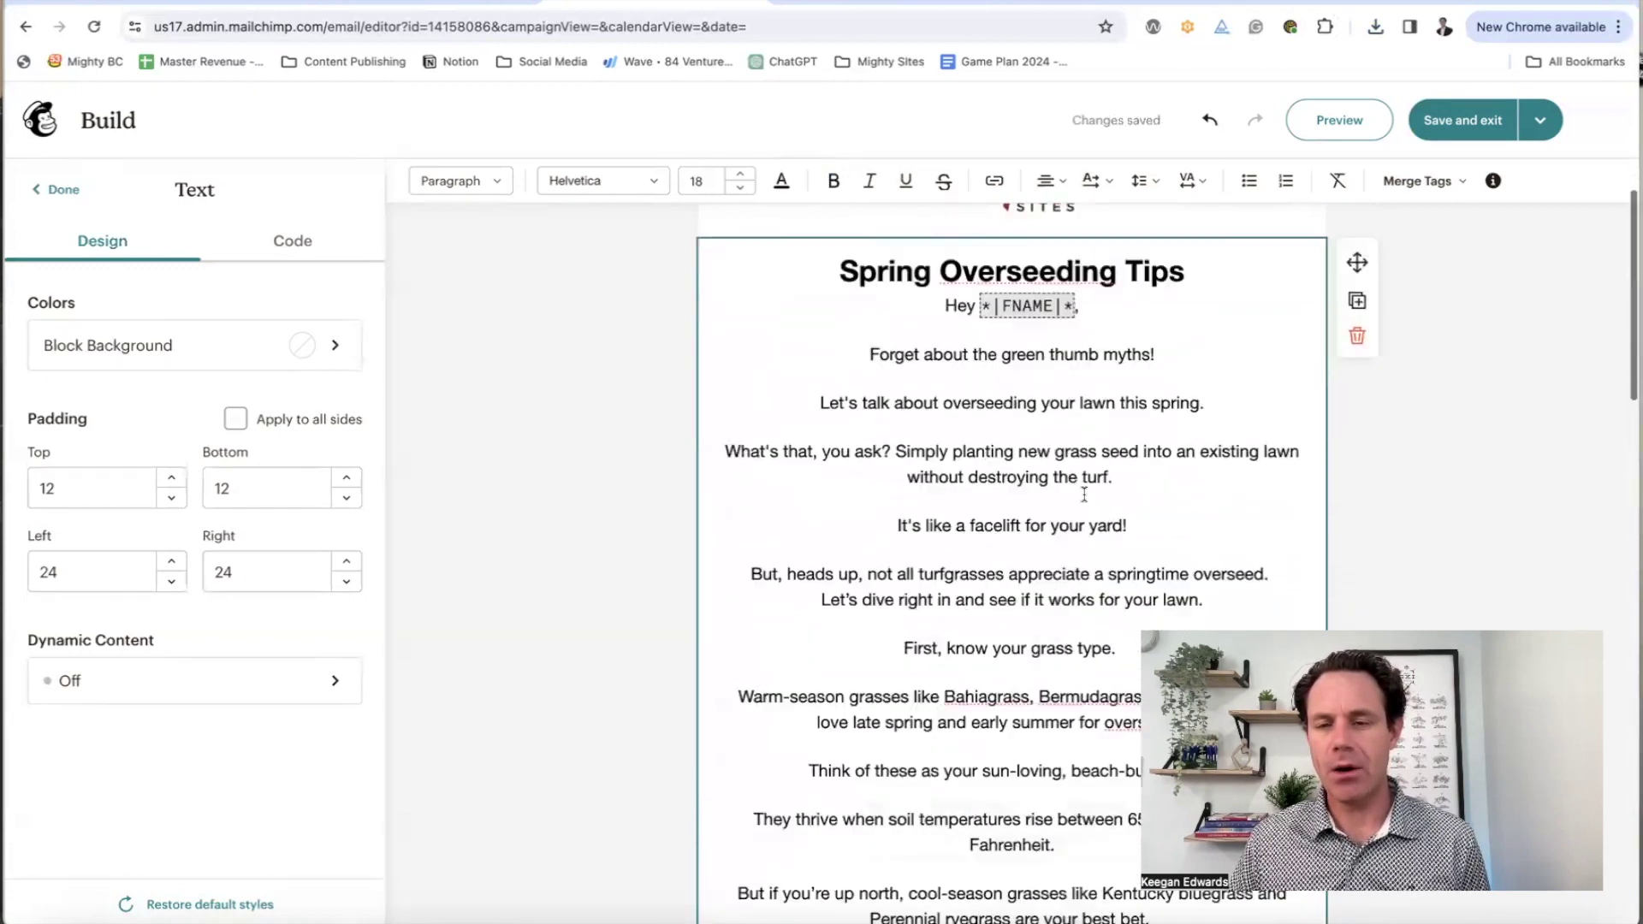
scroll(1088, 462, down, 6)
scroll(1086, 475, down, 10)
scroll(1083, 495, down, 6)
scroll(1084, 493, down, 5)
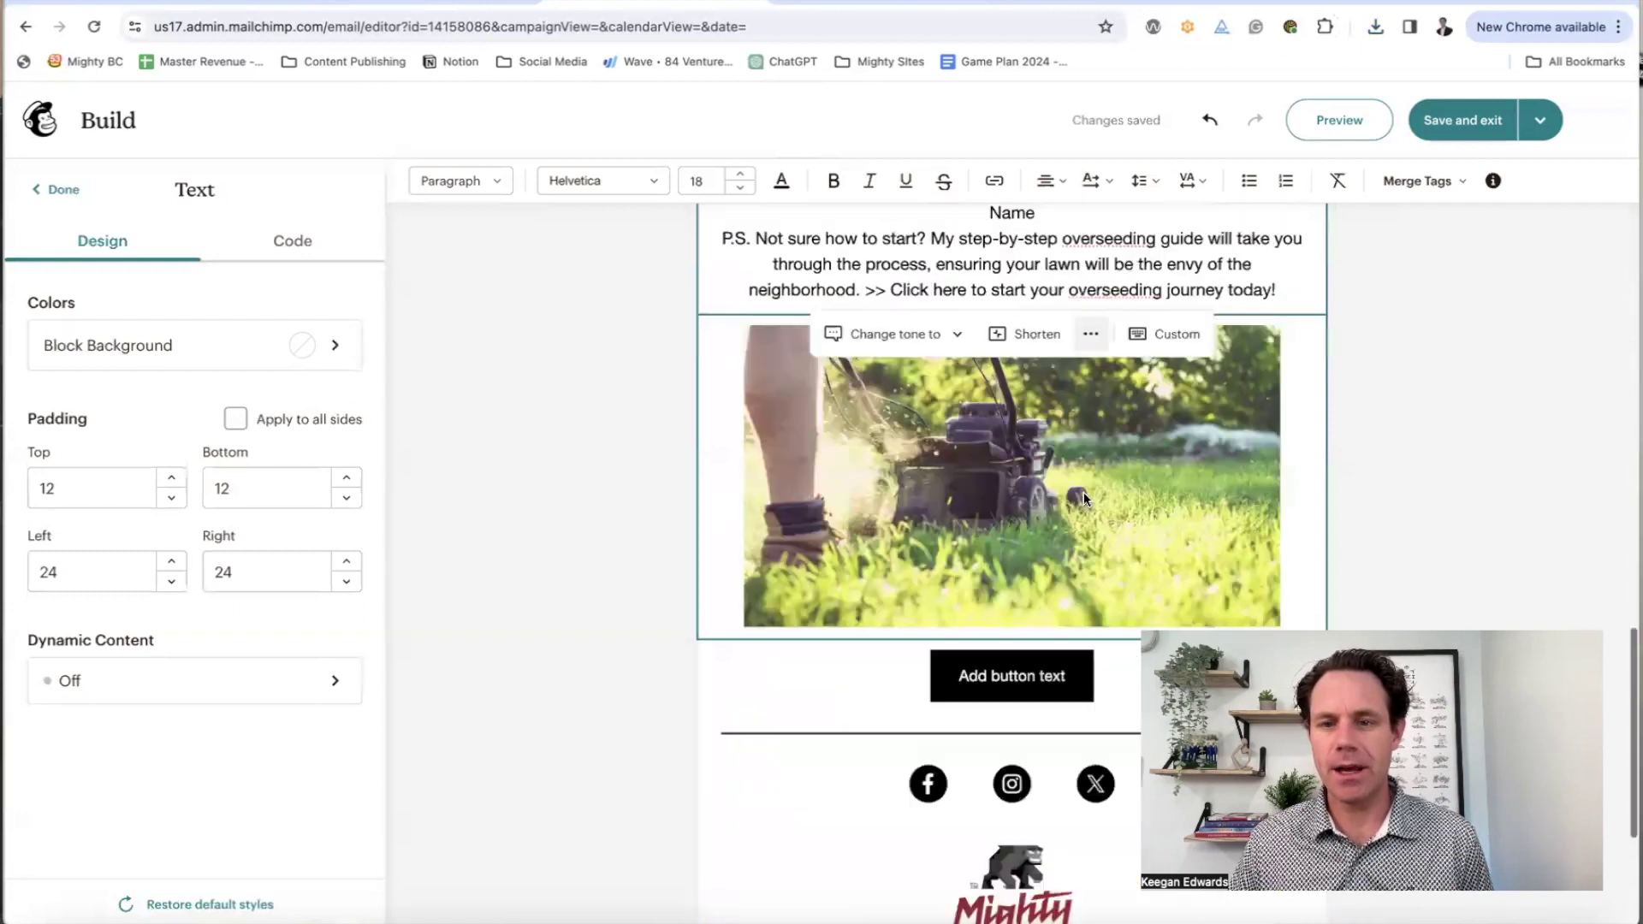
scroll(1083, 492, down, 4)
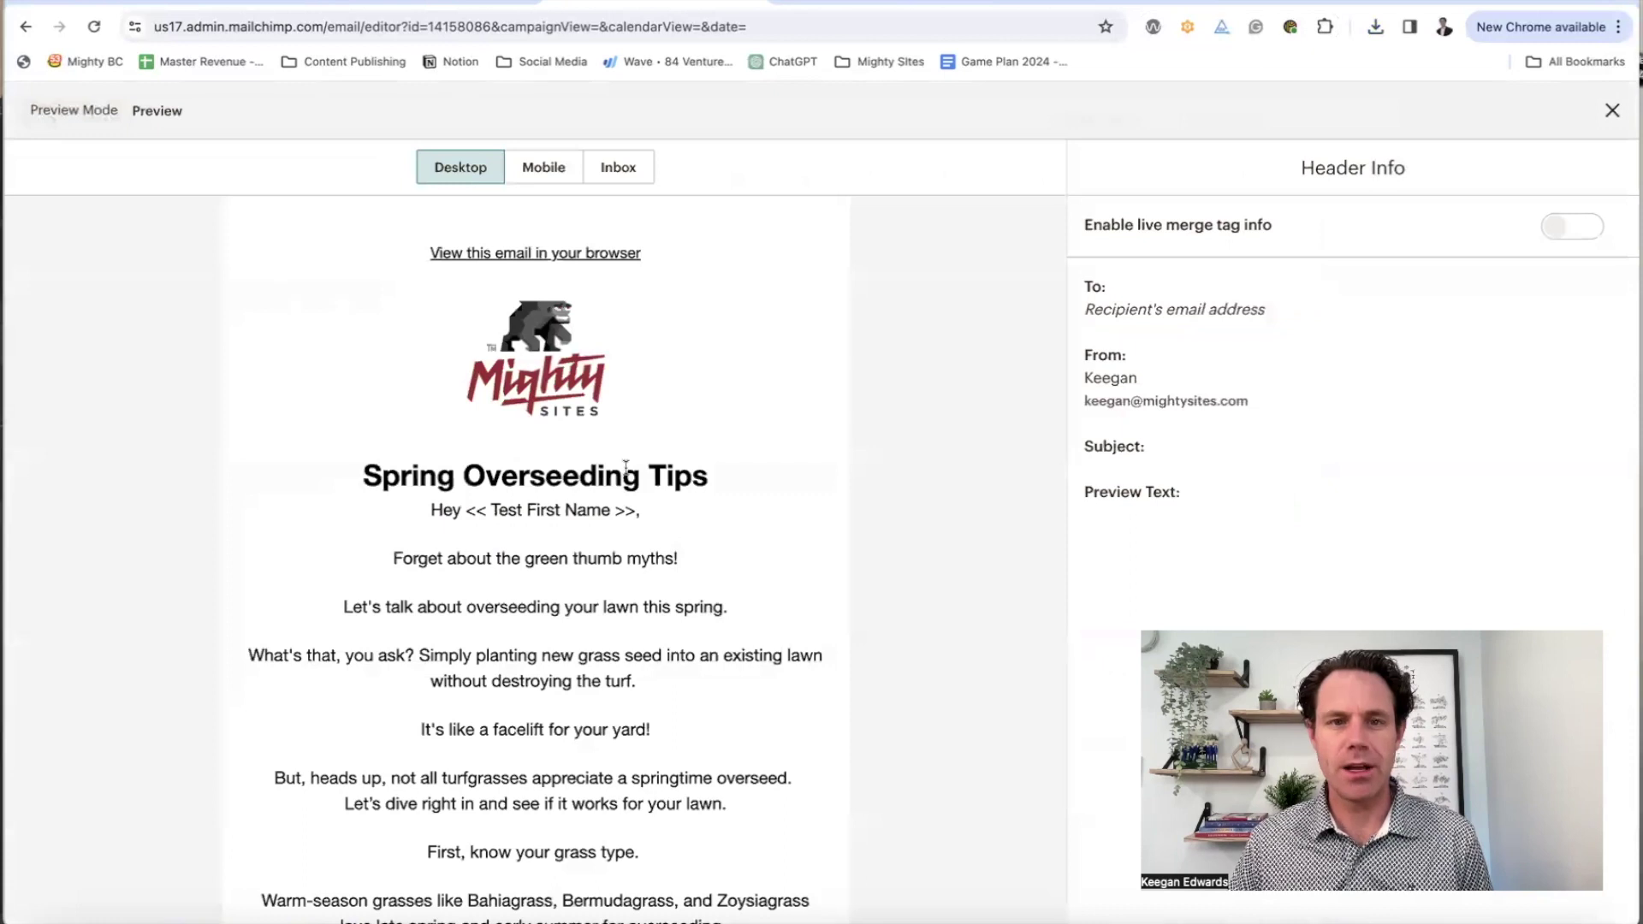
scroll(626, 468, down, 1)
scroll(626, 467, down, 2)
scroll(625, 468, down, 2)
scroll(628, 475, down, 5)
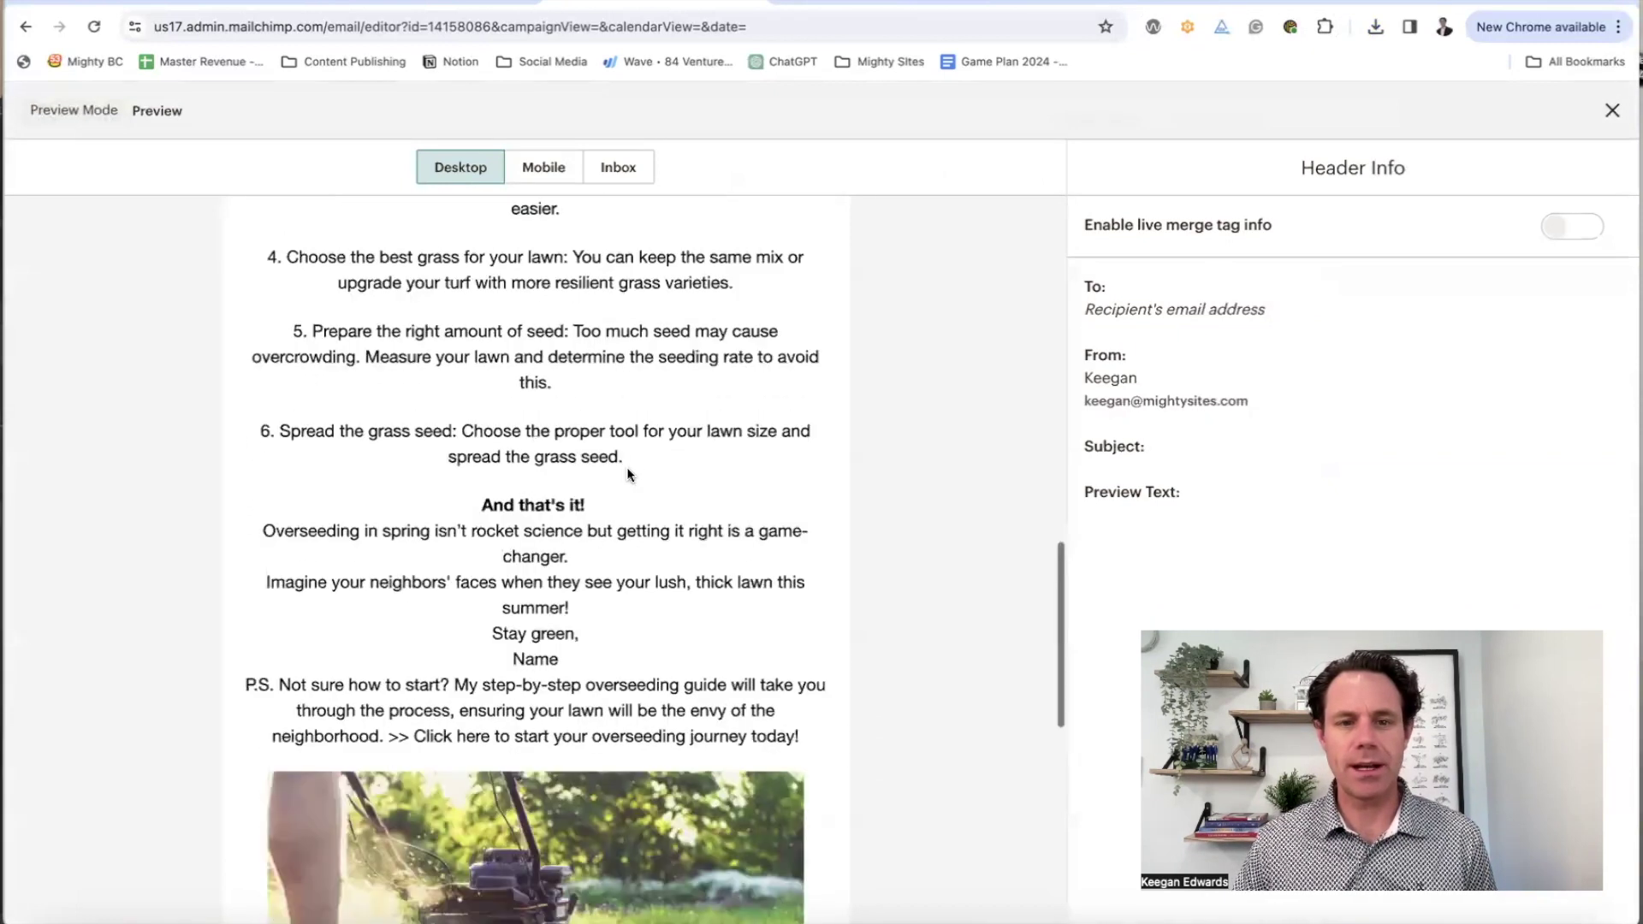
scroll(628, 474, down, 4)
scroll(666, 508, down, 2)
scroll(666, 508, up, 1)
scroll(669, 508, up, 4)
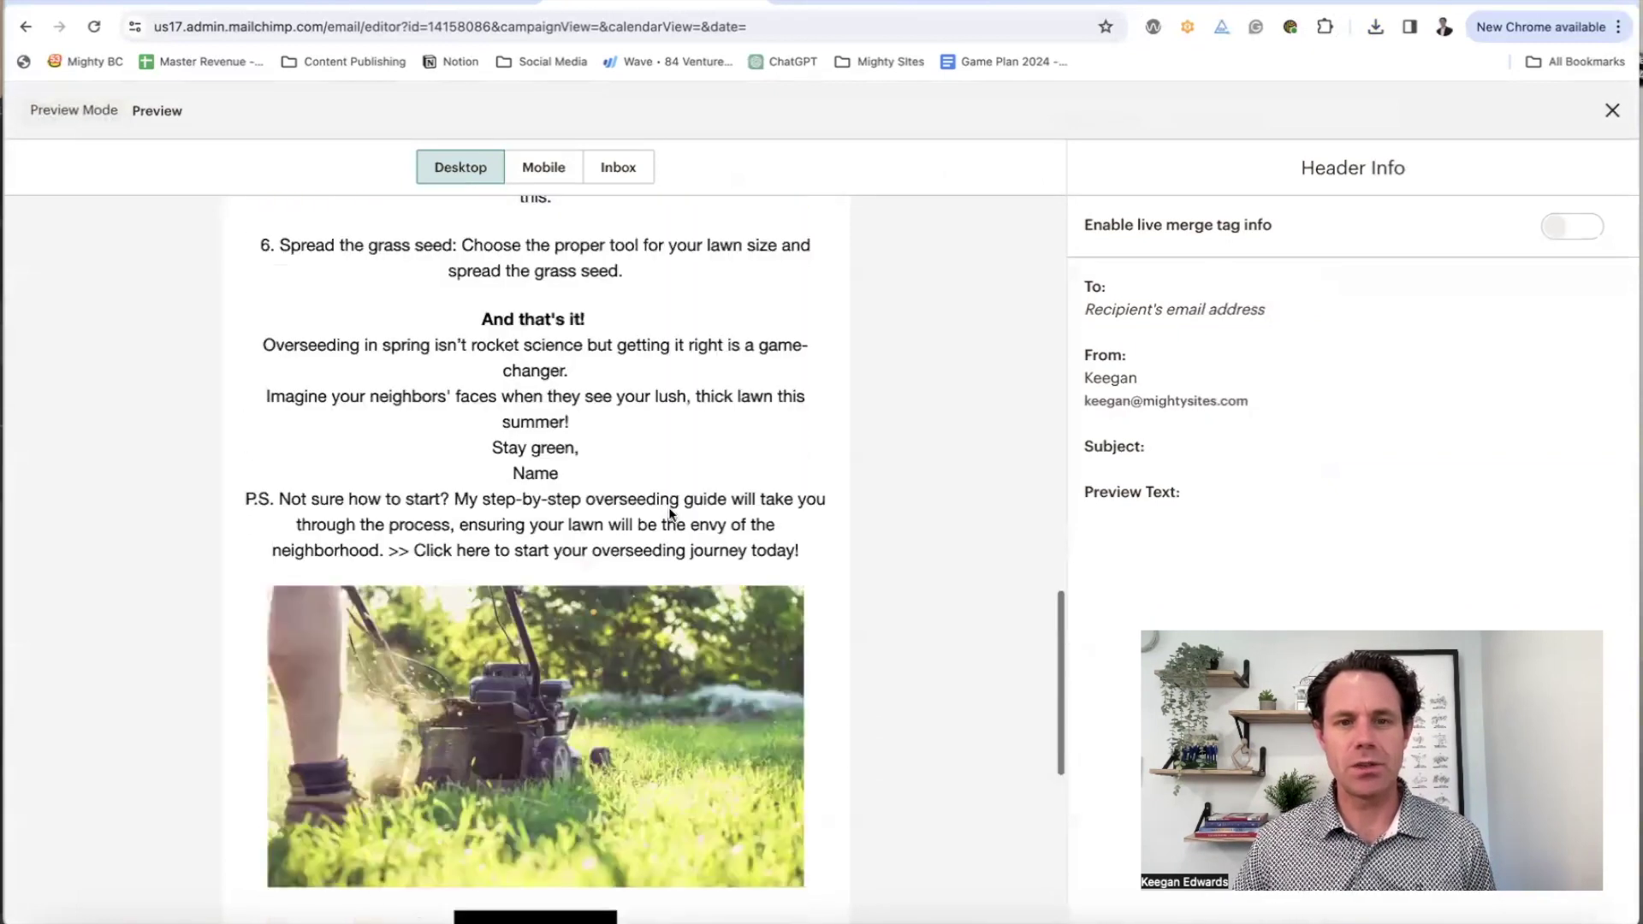
scroll(669, 507, up, 10)
scroll(590, 338, up, 3)
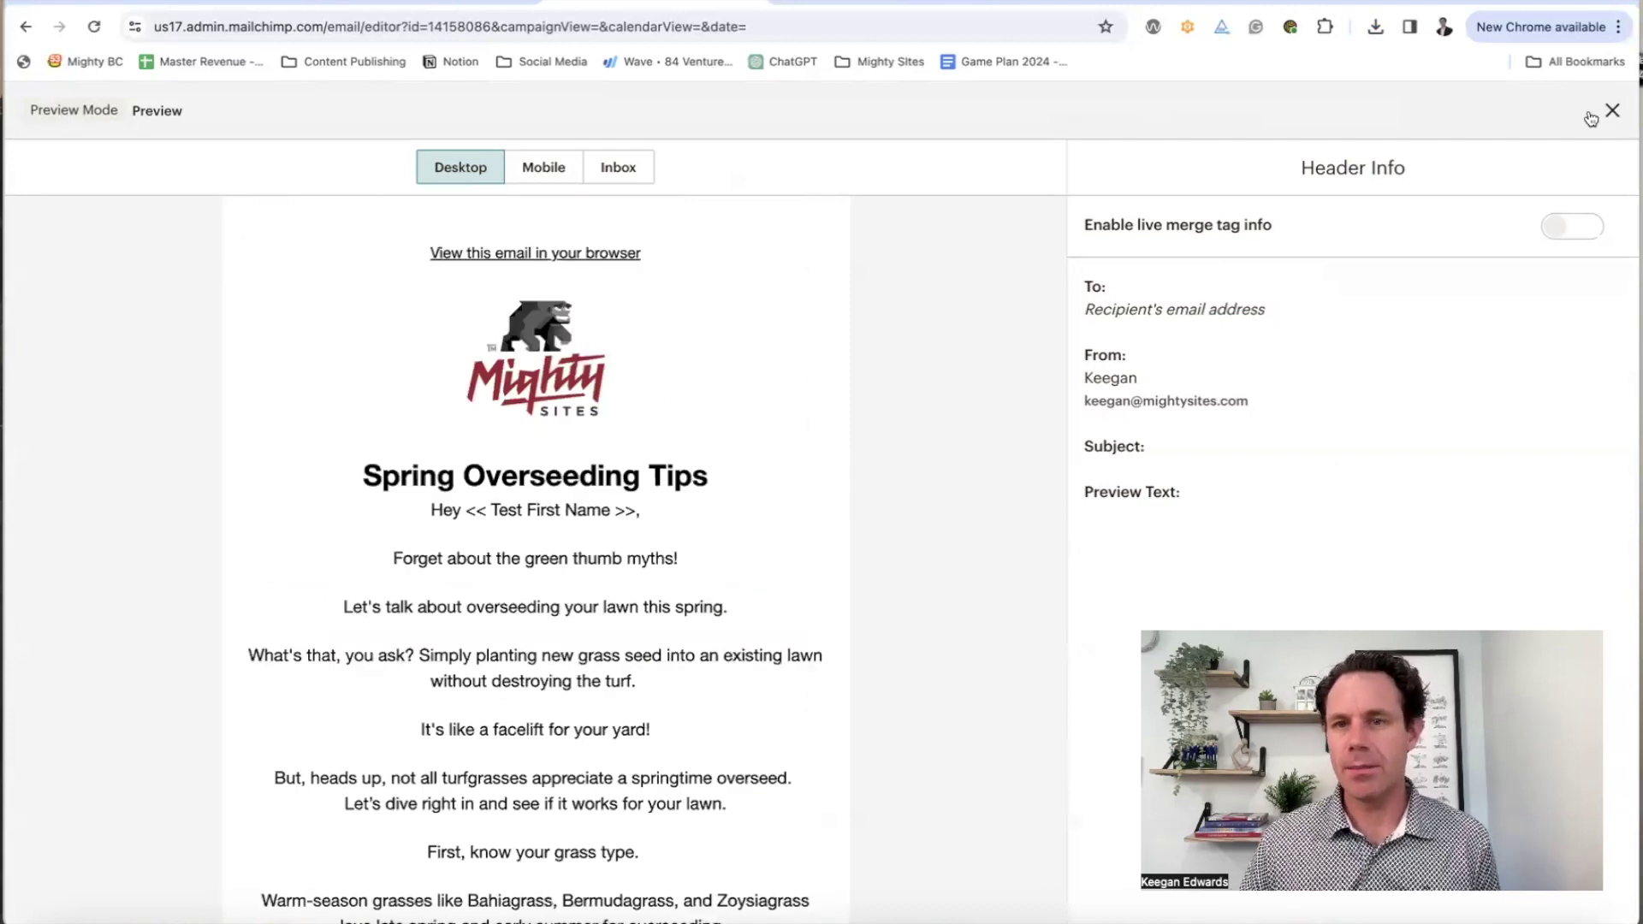